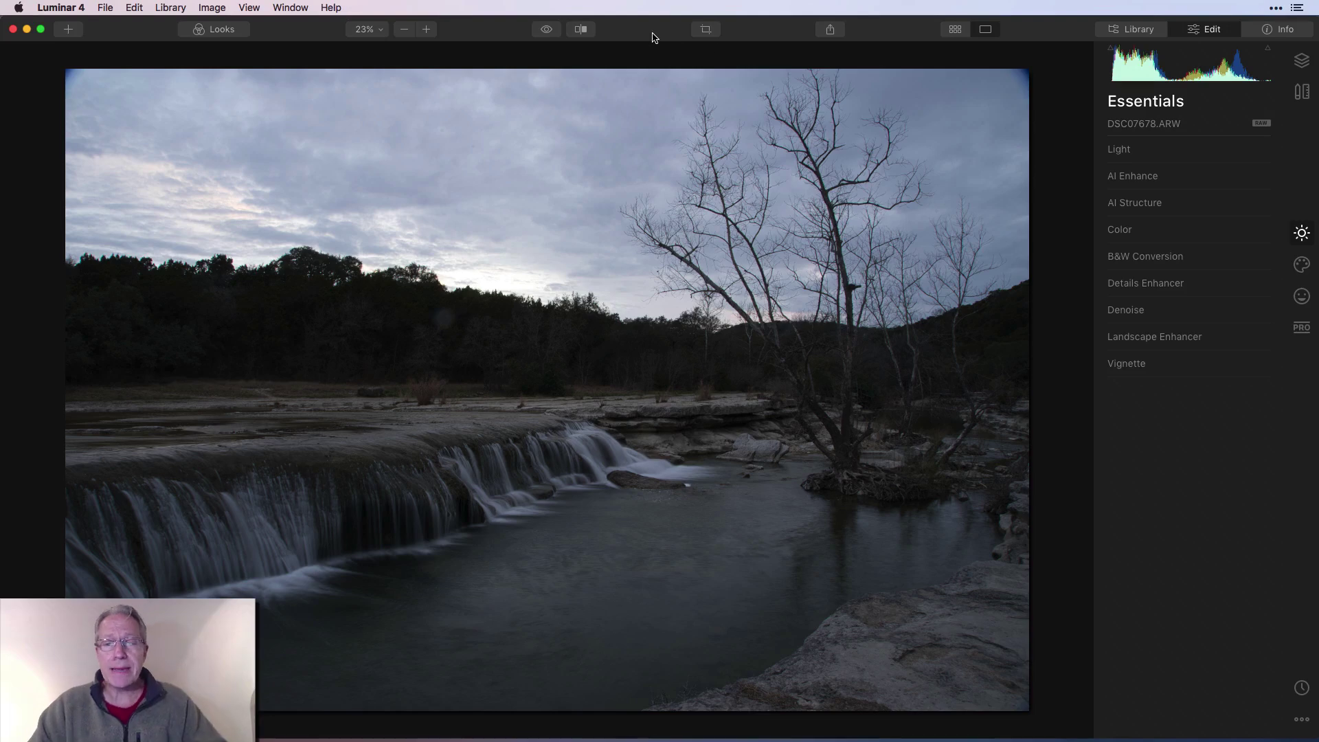
Step: Brighten the dark waterfall and bare-tree photo by raising AI Accent in AI Enhance
{"action": "left_click", "coordinate": [1130, 153]}
{"action": "left_click", "coordinate": [1128, 153]}
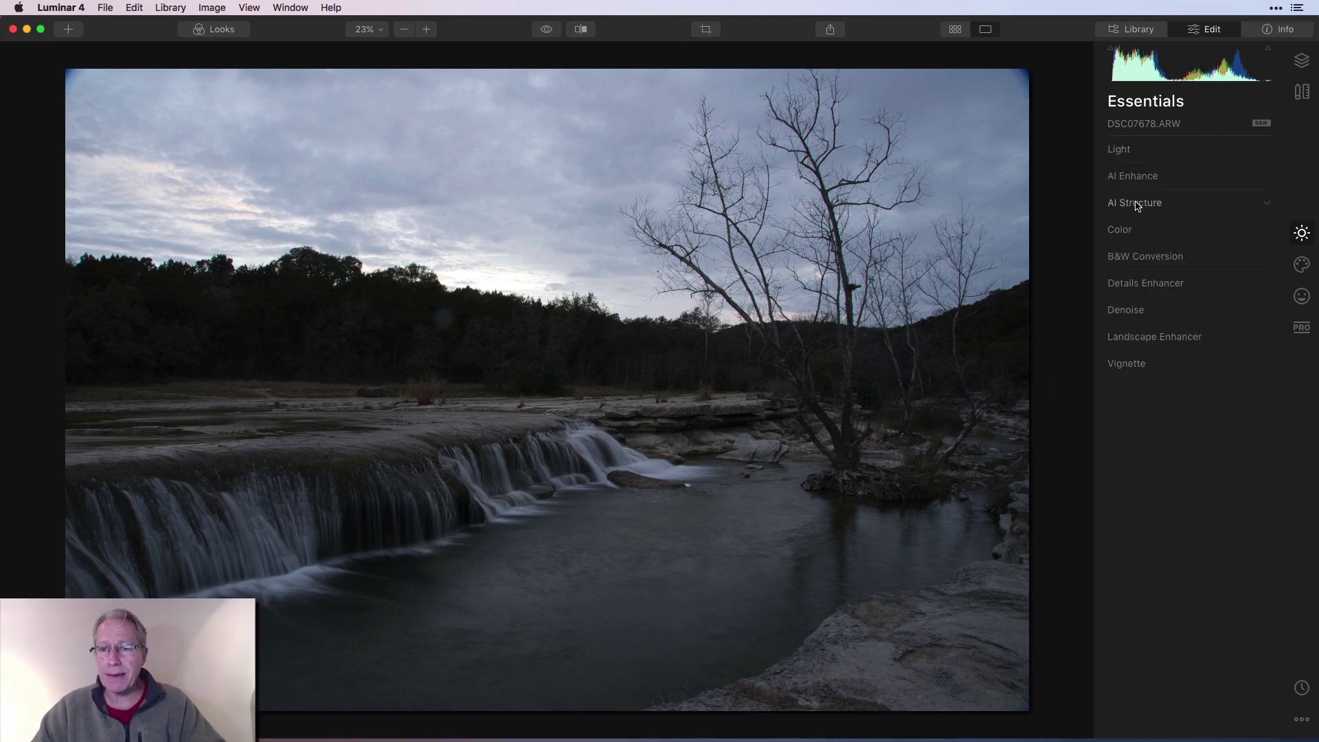
{"action": "left_click", "coordinate": [1141, 176]}
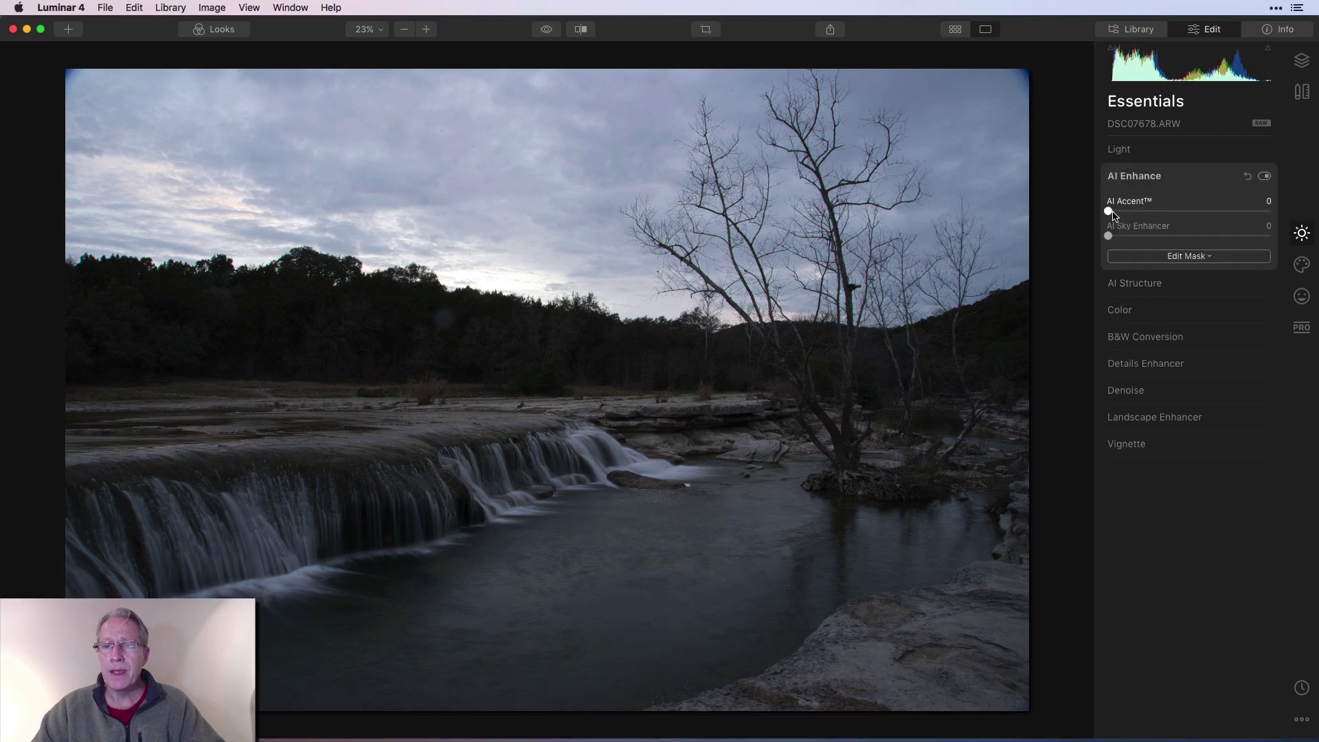
{"action": "left_click_drag", "start_coordinate": [1147, 213], "coordinate": [1209, 211]}
Step: In Color Enhancer's Color Balance for the waterfall photo, set Cyan-Red to -22 for the shadows and 47 for the highlights
{"action": "left_click", "coordinate": [1301, 330]}
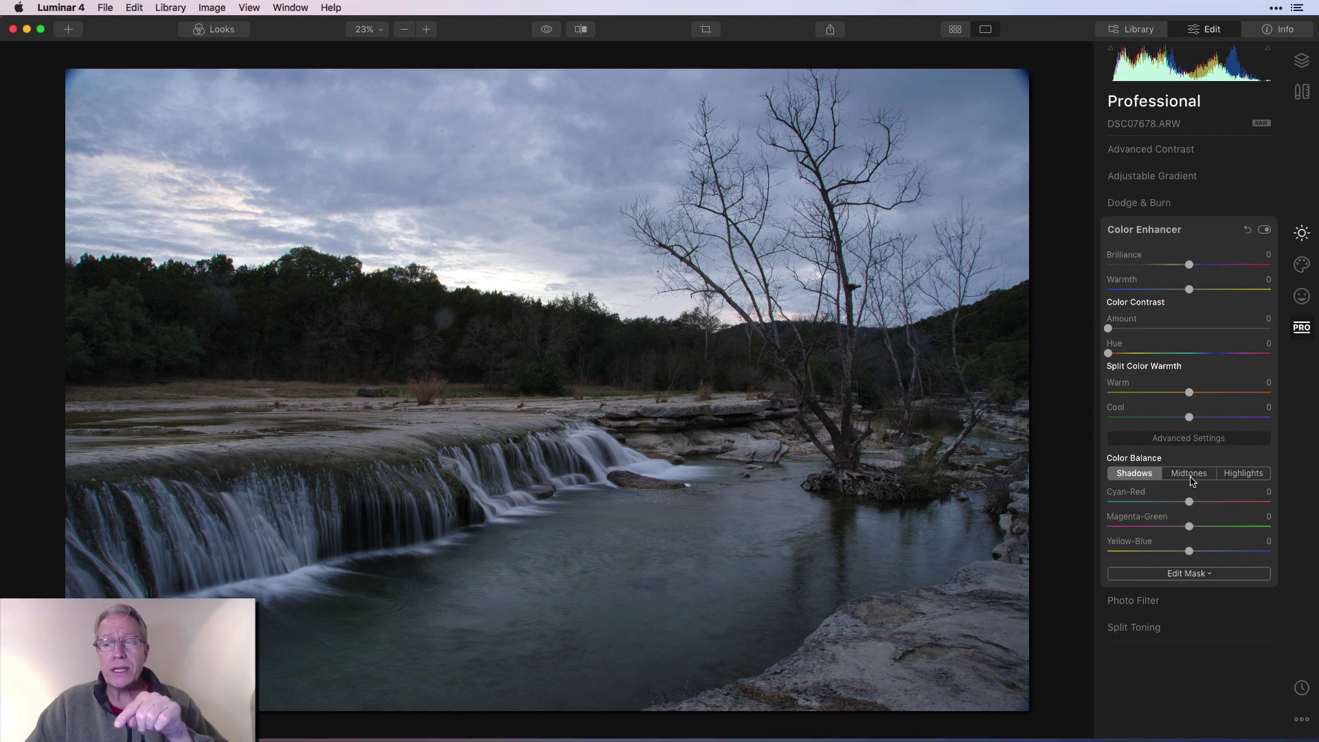
{"action": "left_click", "coordinate": [1189, 438]}
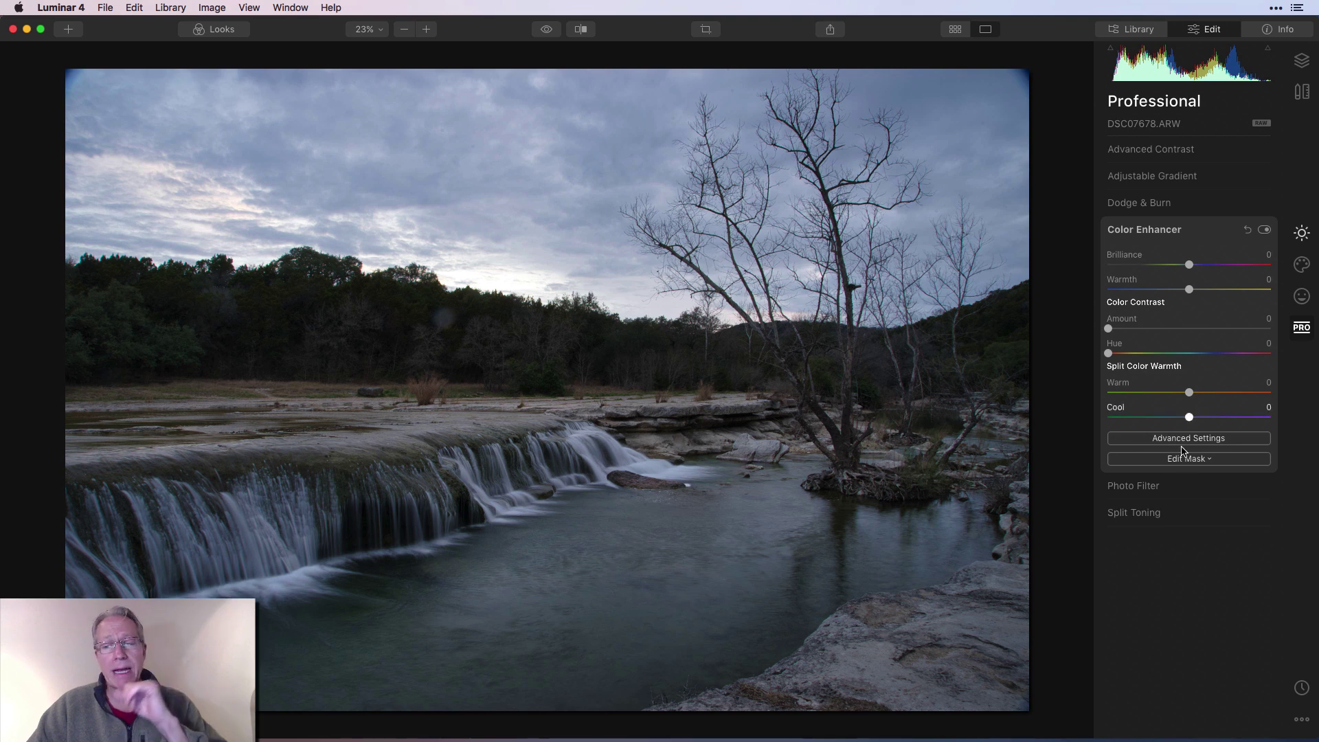
{"action": "left_click", "coordinate": [1173, 520]}
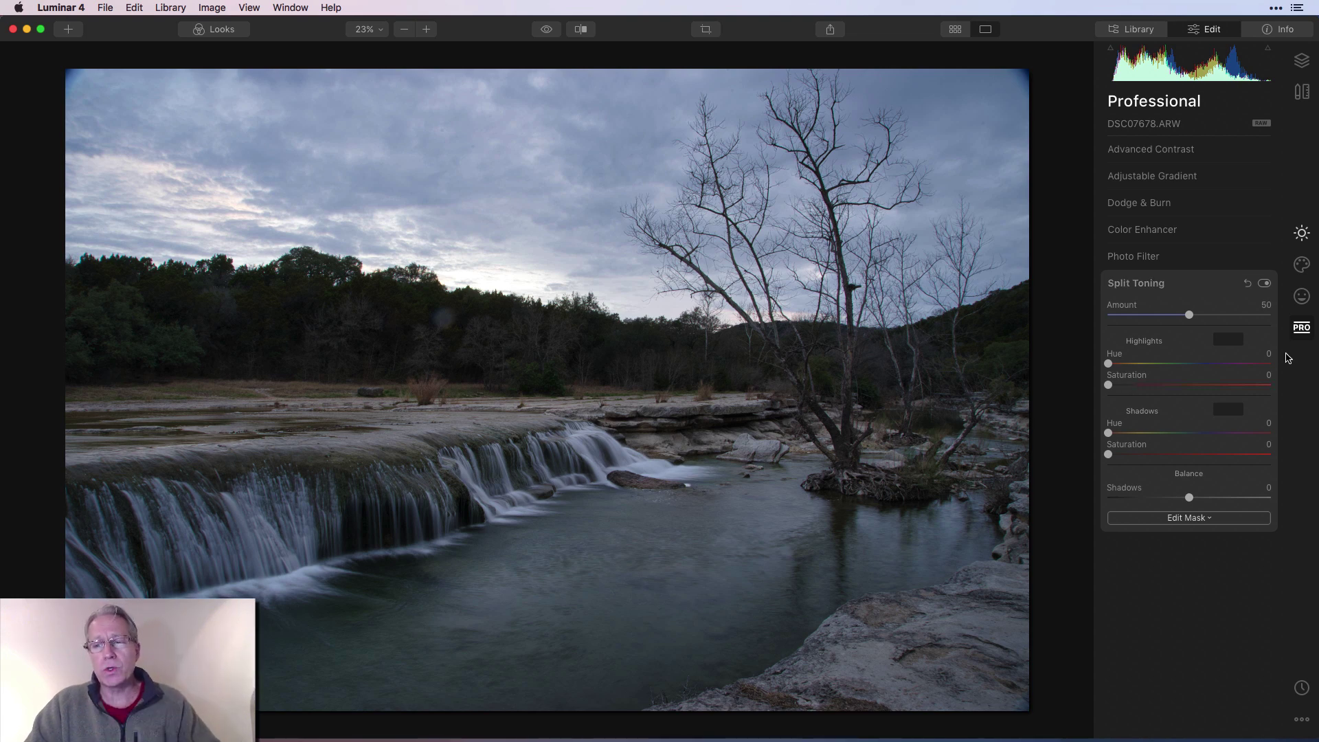
{"action": "left_click", "coordinate": [1183, 232]}
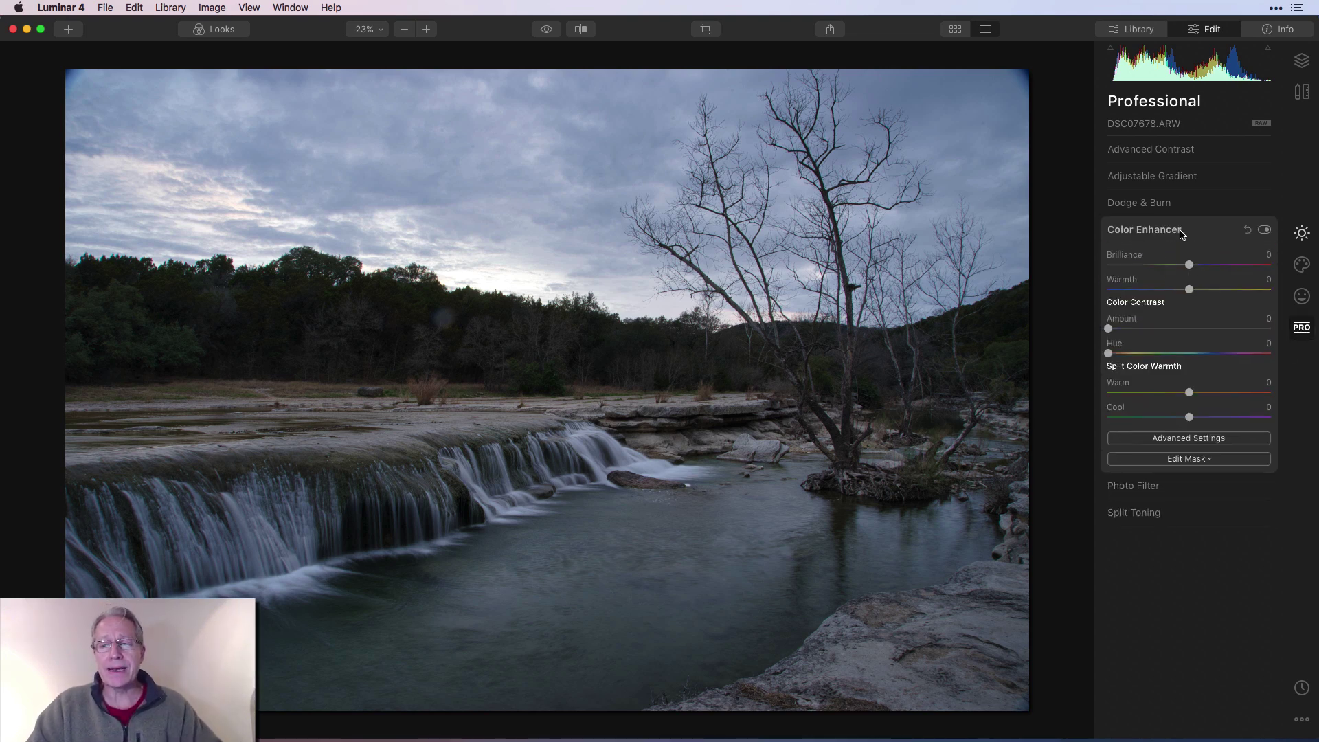
{"action": "left_click", "coordinate": [1181, 443]}
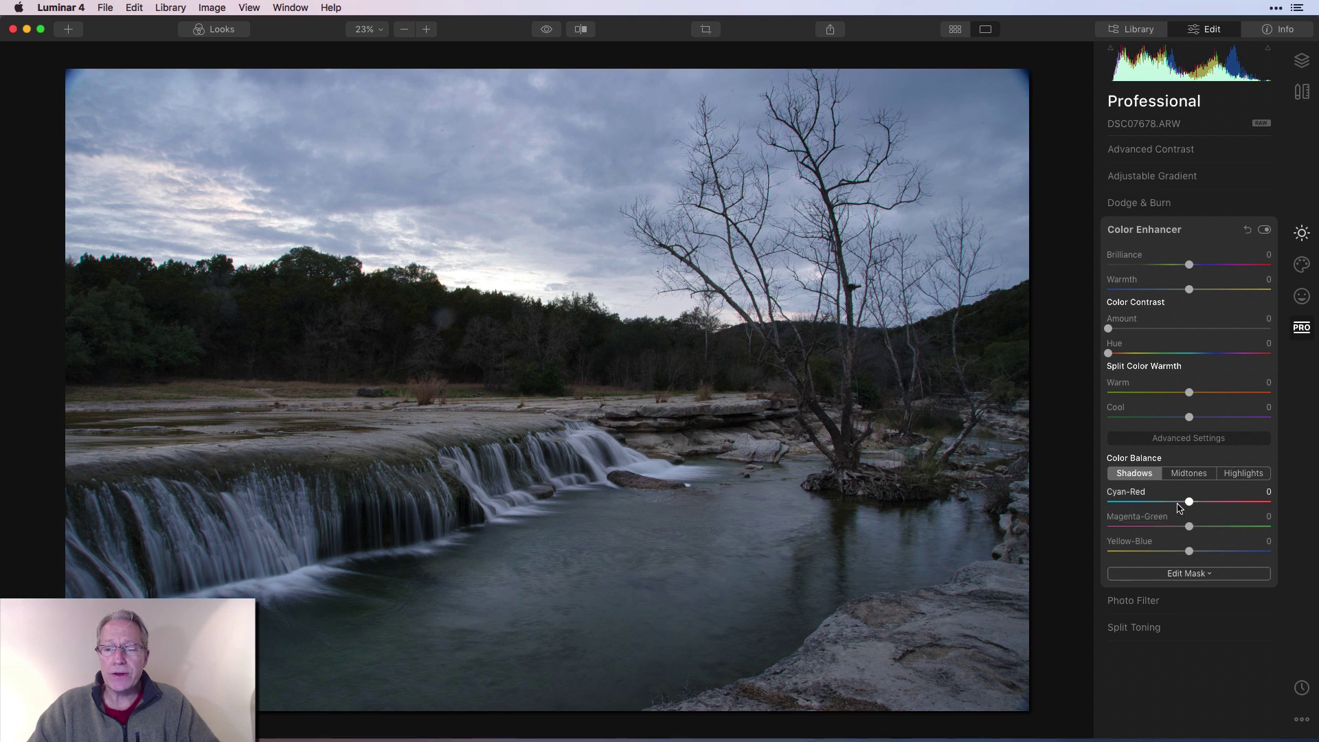
{"action": "left_click_drag", "start_coordinate": [1189, 502], "coordinate": [1170, 502]}
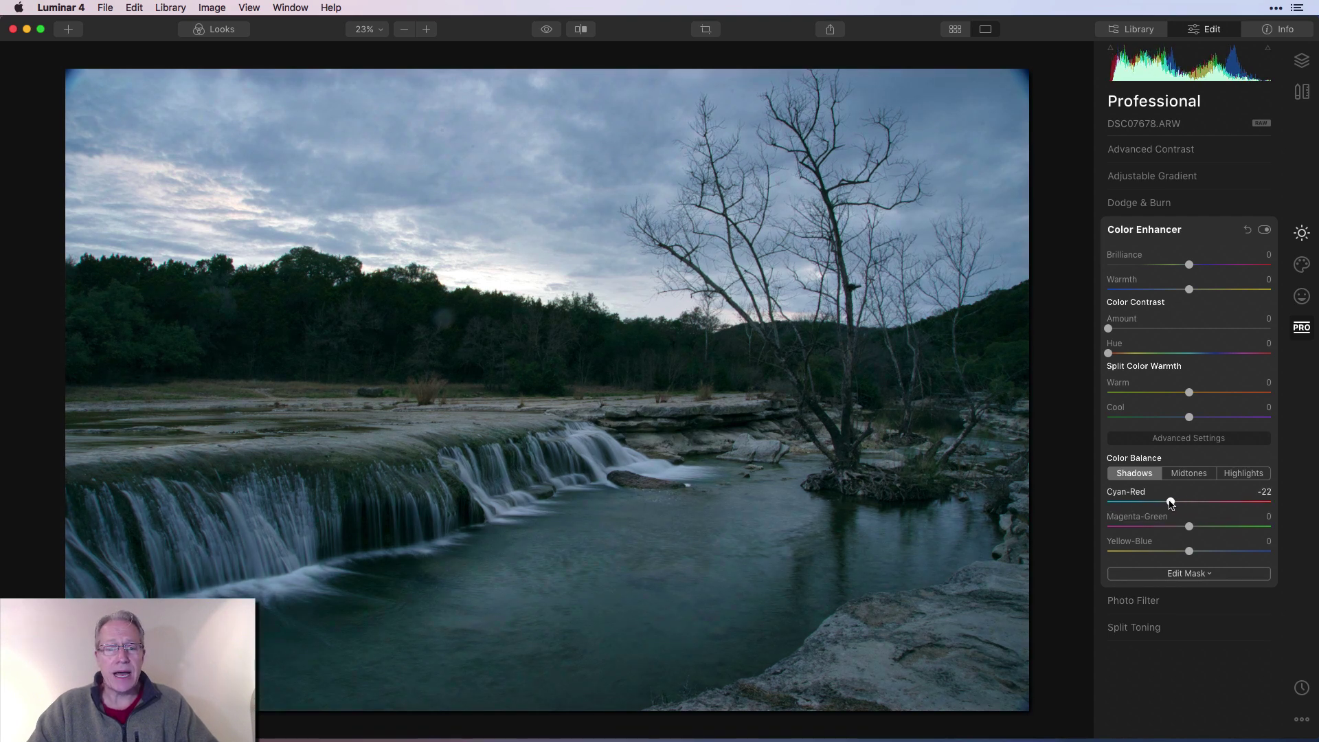
{"action": "left_click", "coordinate": [1256, 476]}
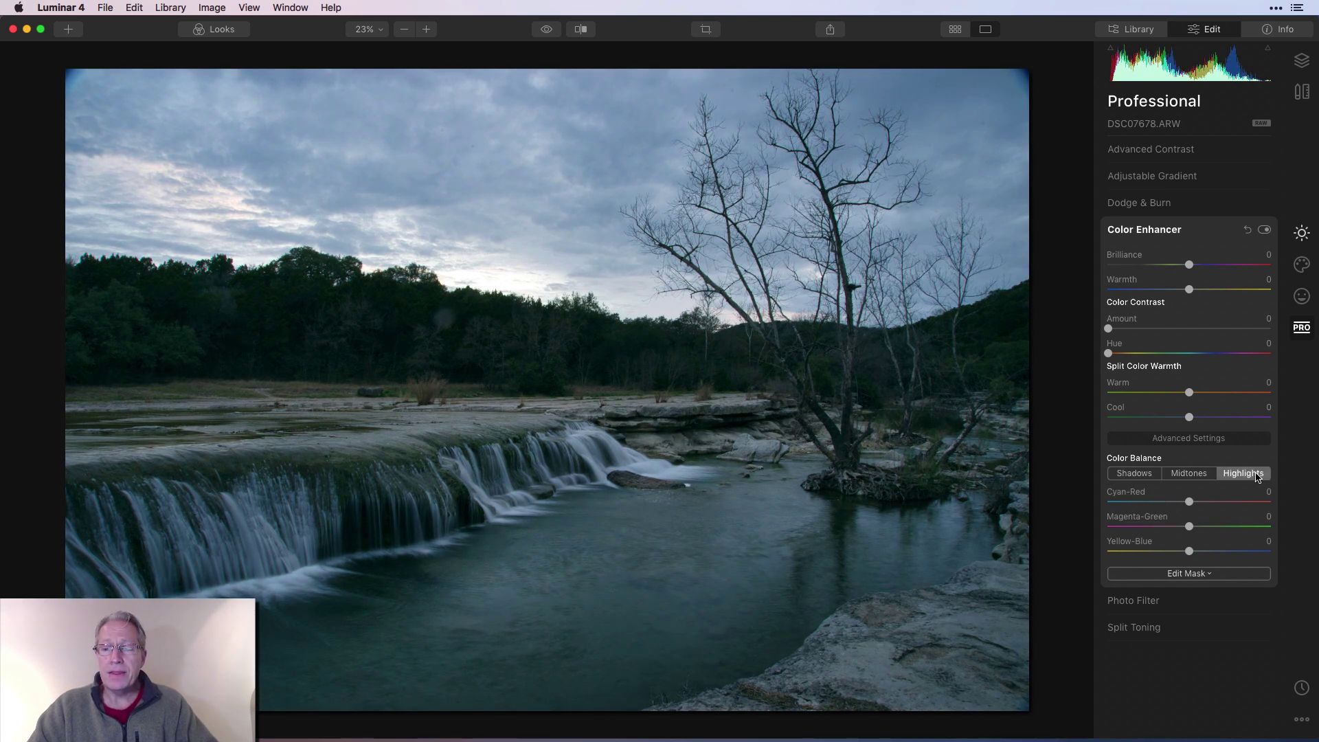
{"action": "left_click_drag", "start_coordinate": [1189, 502], "coordinate": [1228, 504]}
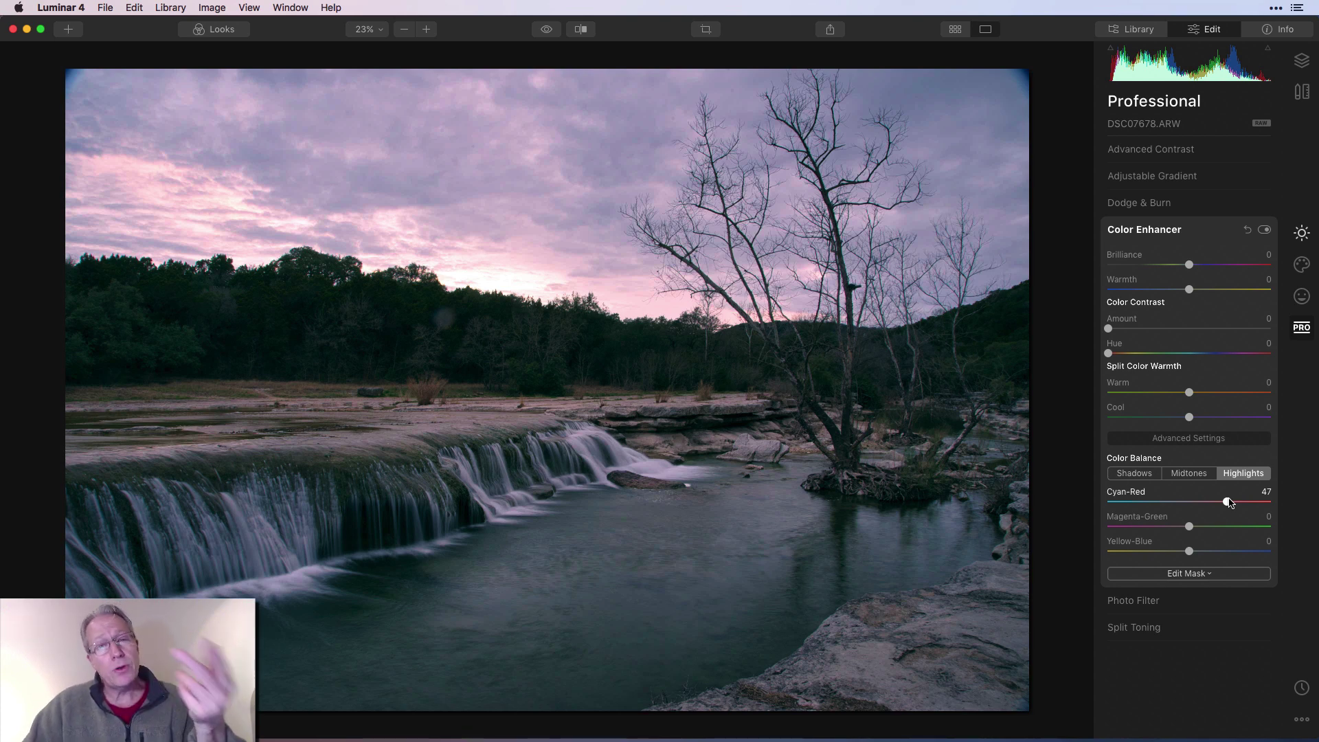
Step: Try Split Toning with highlights at hue 27, saturation 32 and shadows at hue 191, saturation 14, and reset the filter
{"action": "left_click", "coordinate": [1175, 632]}
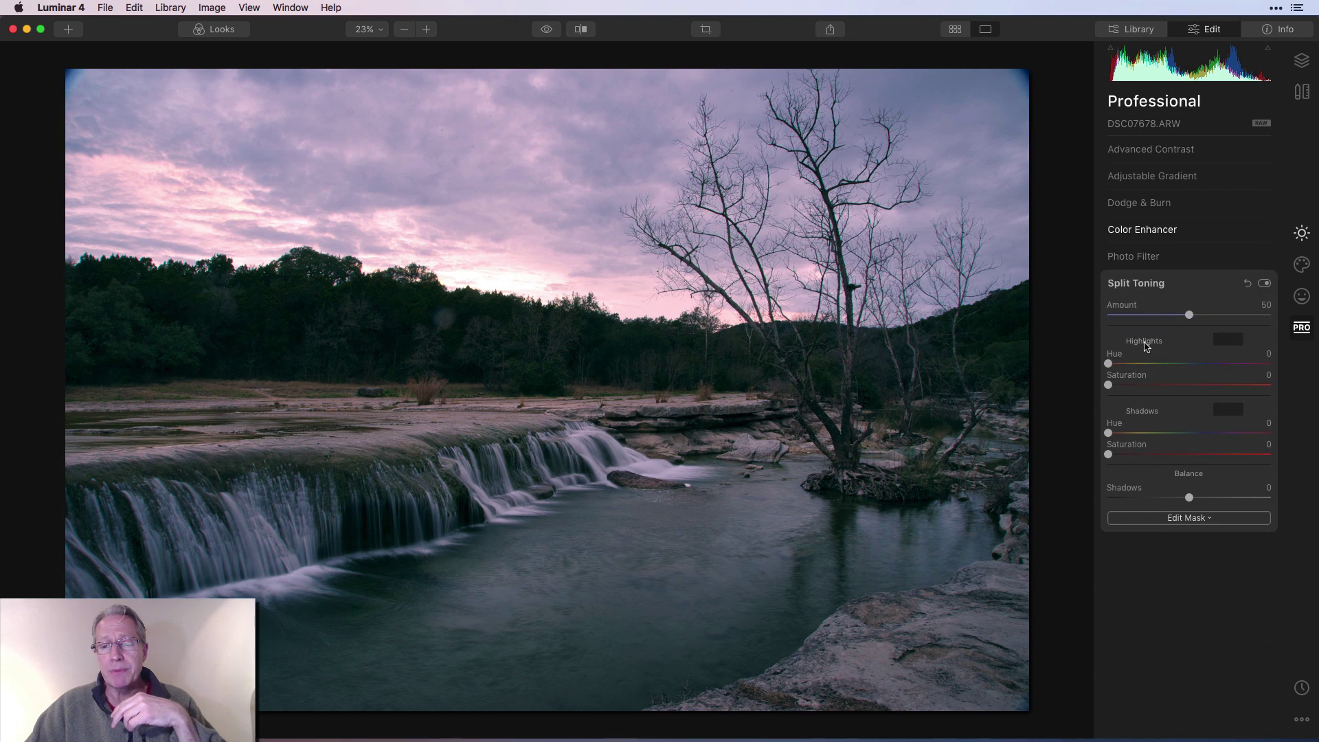
{"action": "left_click_drag", "start_coordinate": [1109, 365], "coordinate": [1162, 385]}
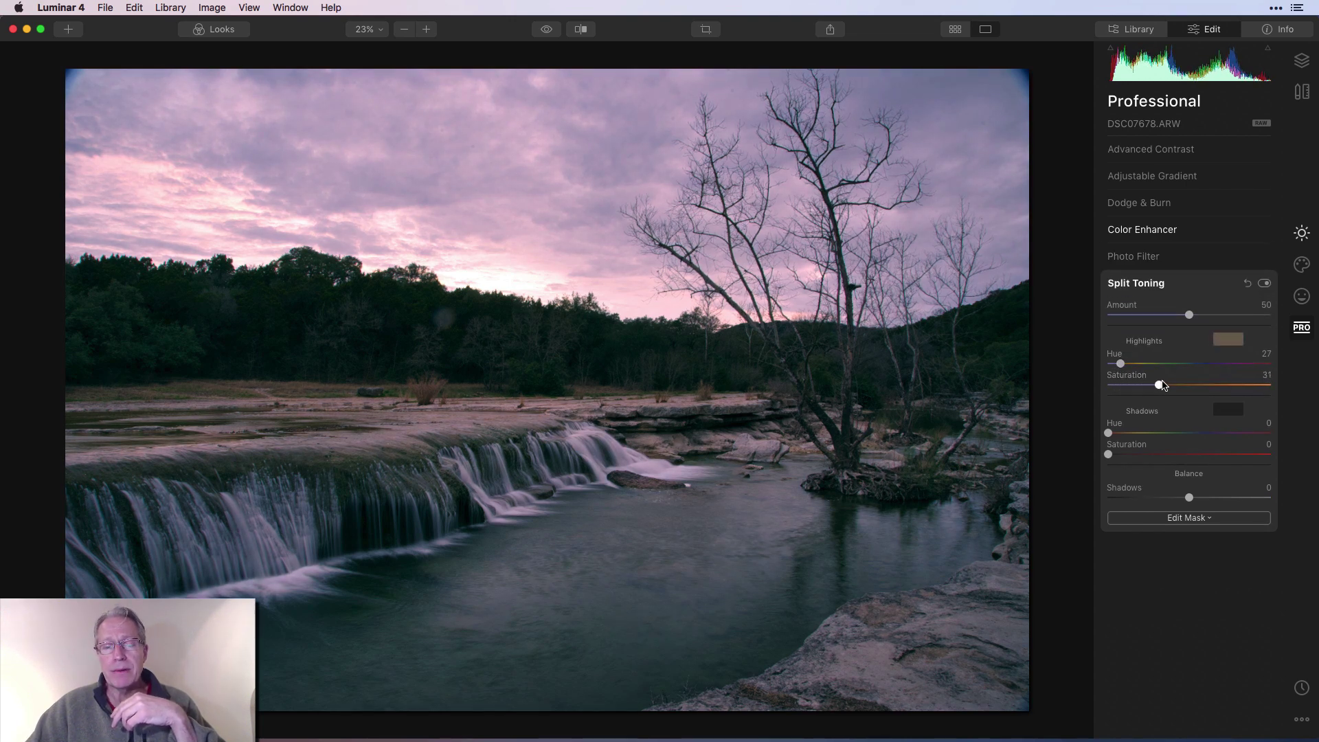
{"action": "left_click_drag", "start_coordinate": [1108, 433], "coordinate": [1197, 434]}
{"action": "left_click_drag", "start_coordinate": [1108, 454], "coordinate": [1132, 458]}
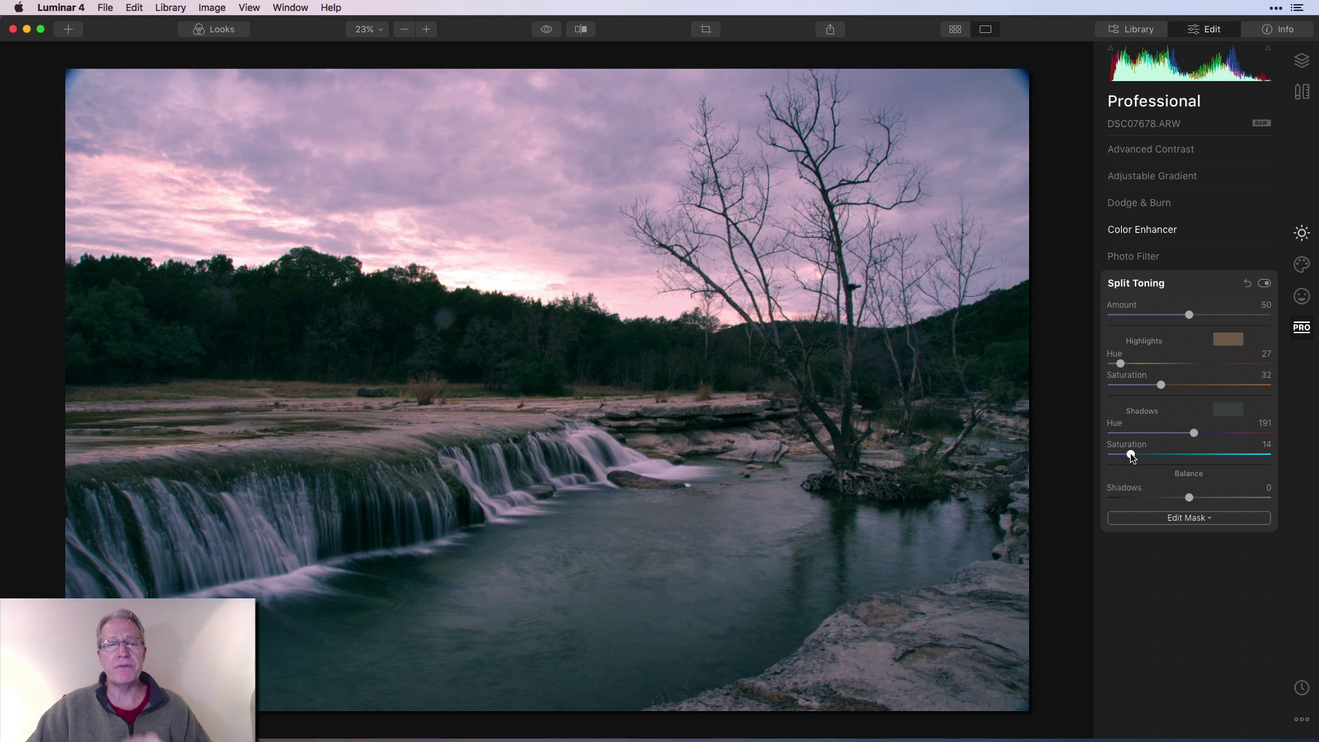
{"action": "left_click", "coordinate": [1248, 286]}
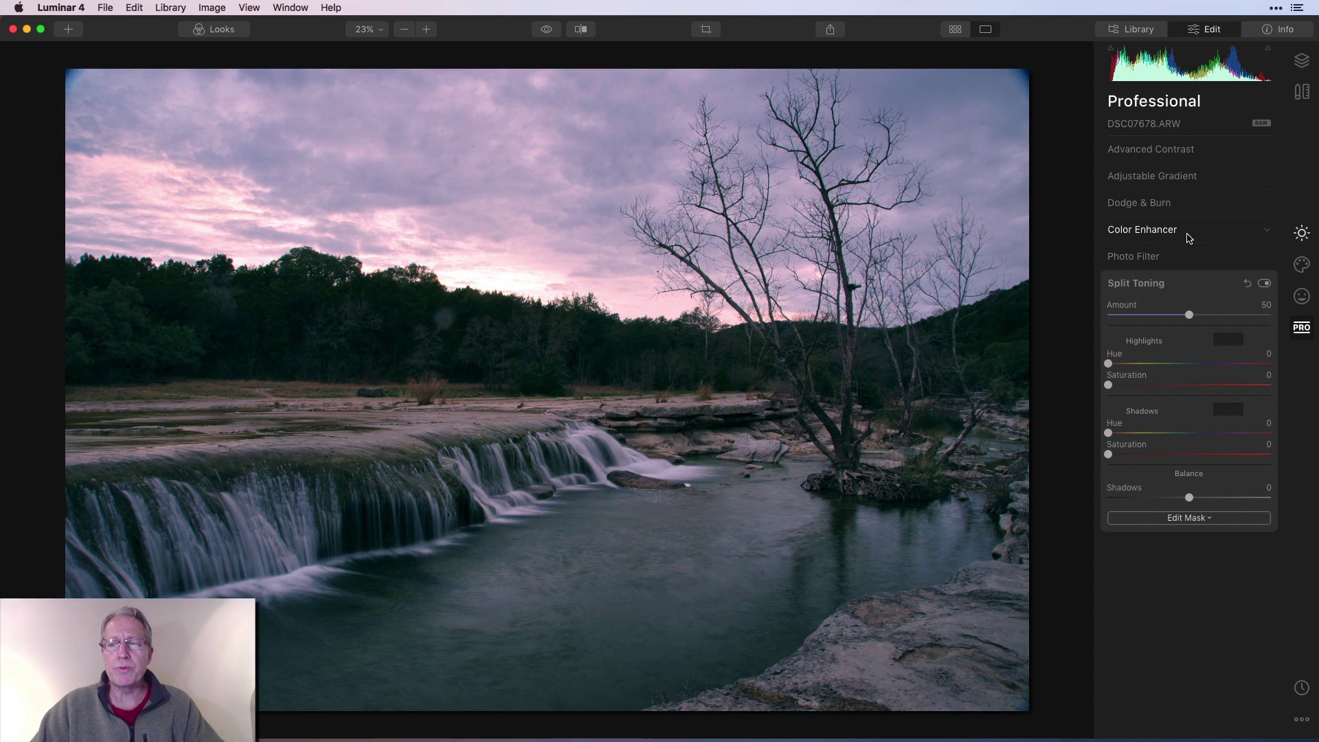
Step: Set the highlights' Cyan-Red balance to 46 on the night motorcycle photo and compare it with Color Enhancer off and on
{"action": "left_click", "coordinate": [1185, 230]}
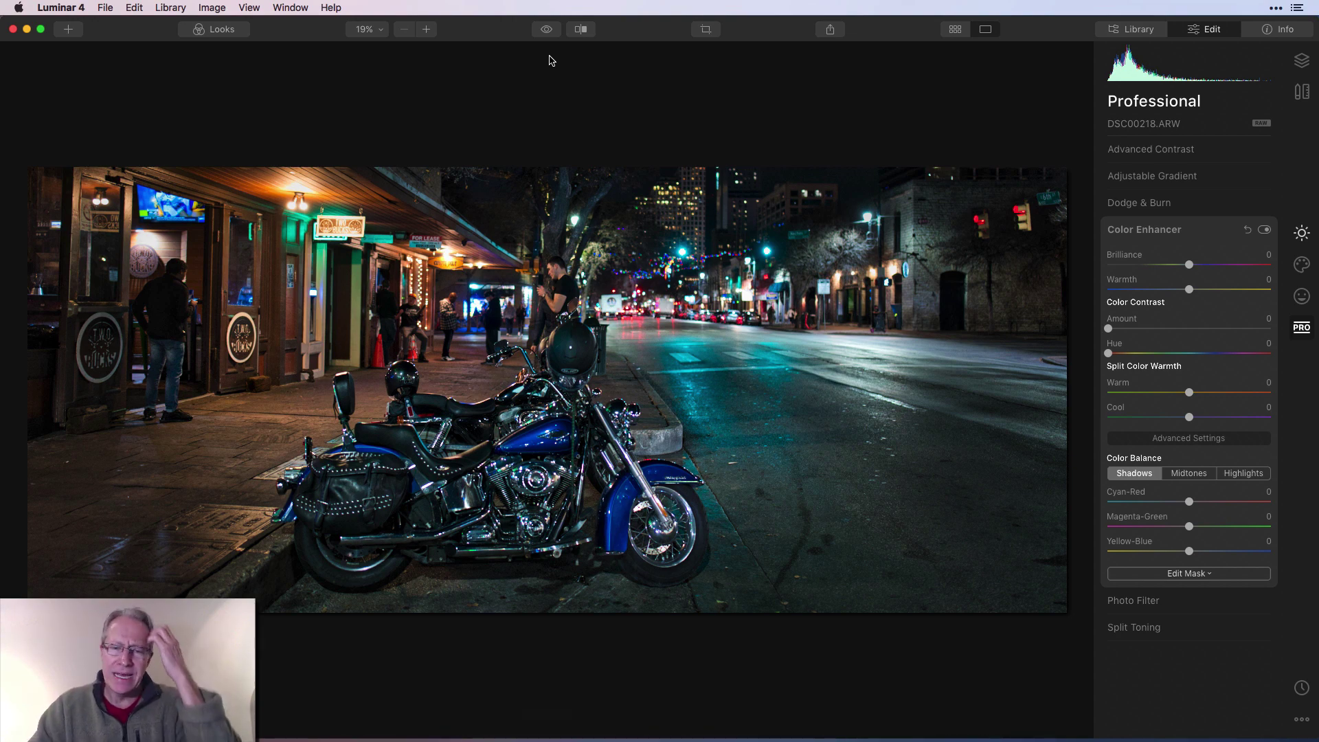
{"action": "left_click", "coordinate": [547, 29]}
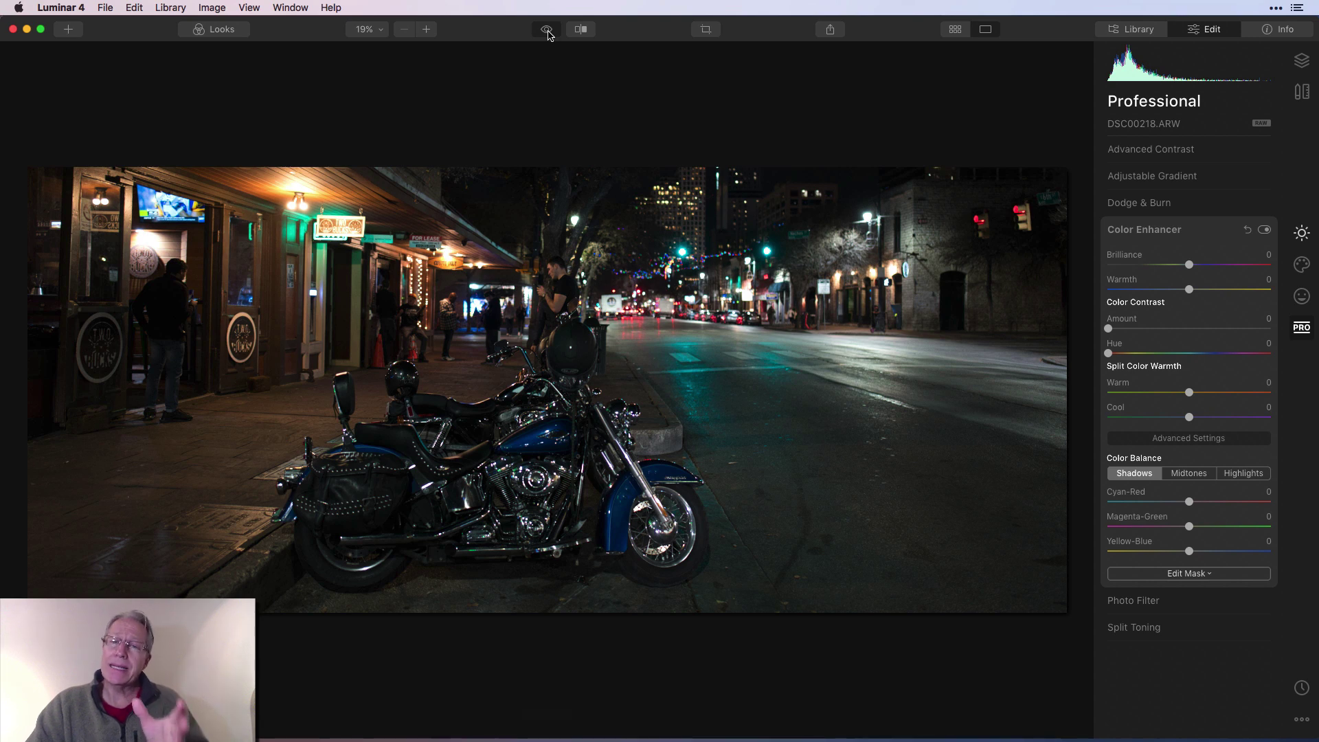
{"action": "left_click", "coordinate": [547, 29]}
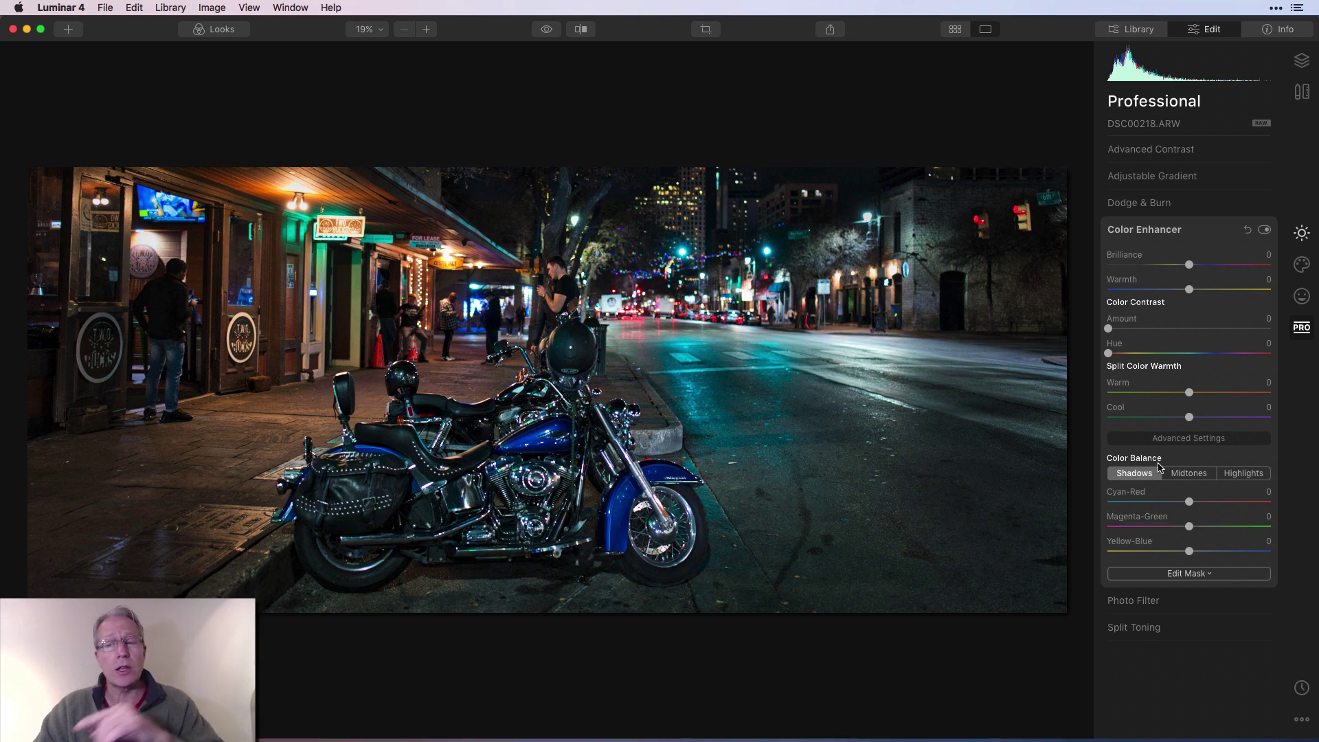
{"action": "left_click_drag", "start_coordinate": [1189, 501], "coordinate": [1229, 505]}
{"action": "left_click", "coordinate": [1233, 475]}
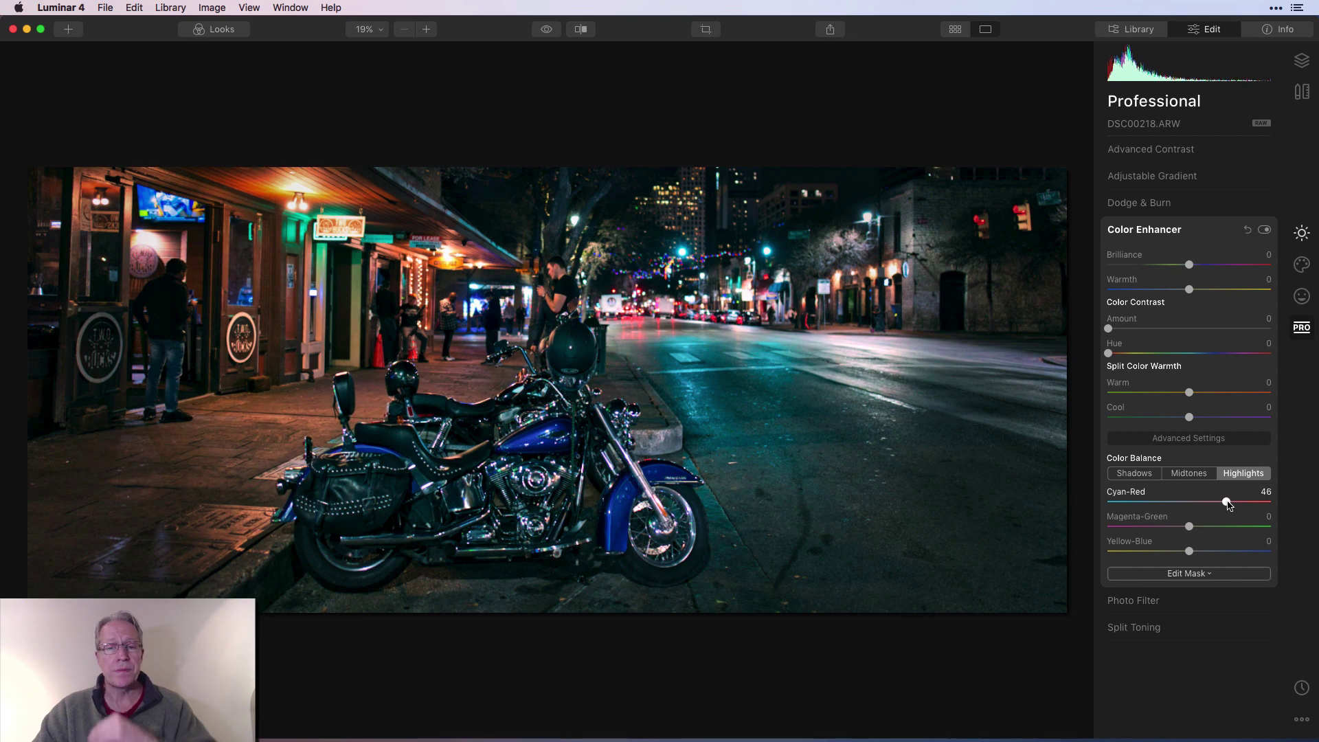
{"action": "left_click", "coordinate": [1264, 231]}
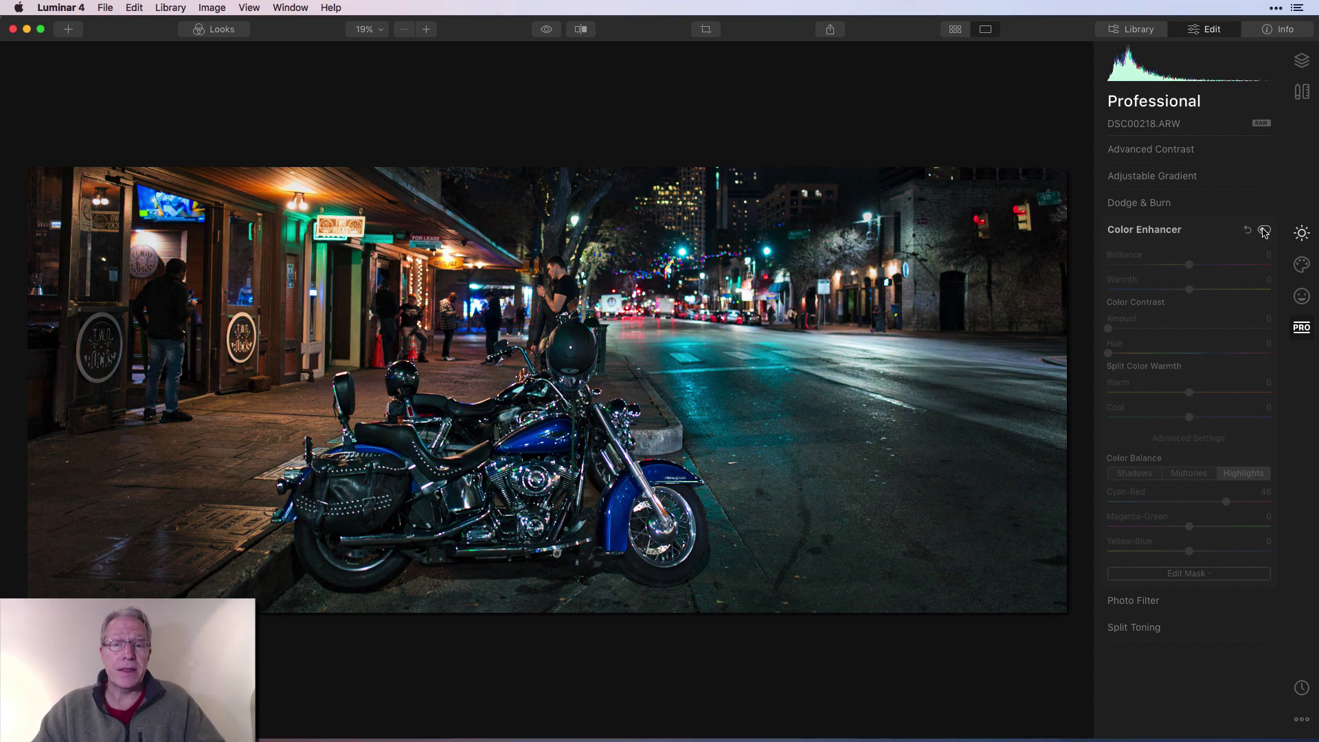
{"action": "left_click", "coordinate": [1264, 231]}
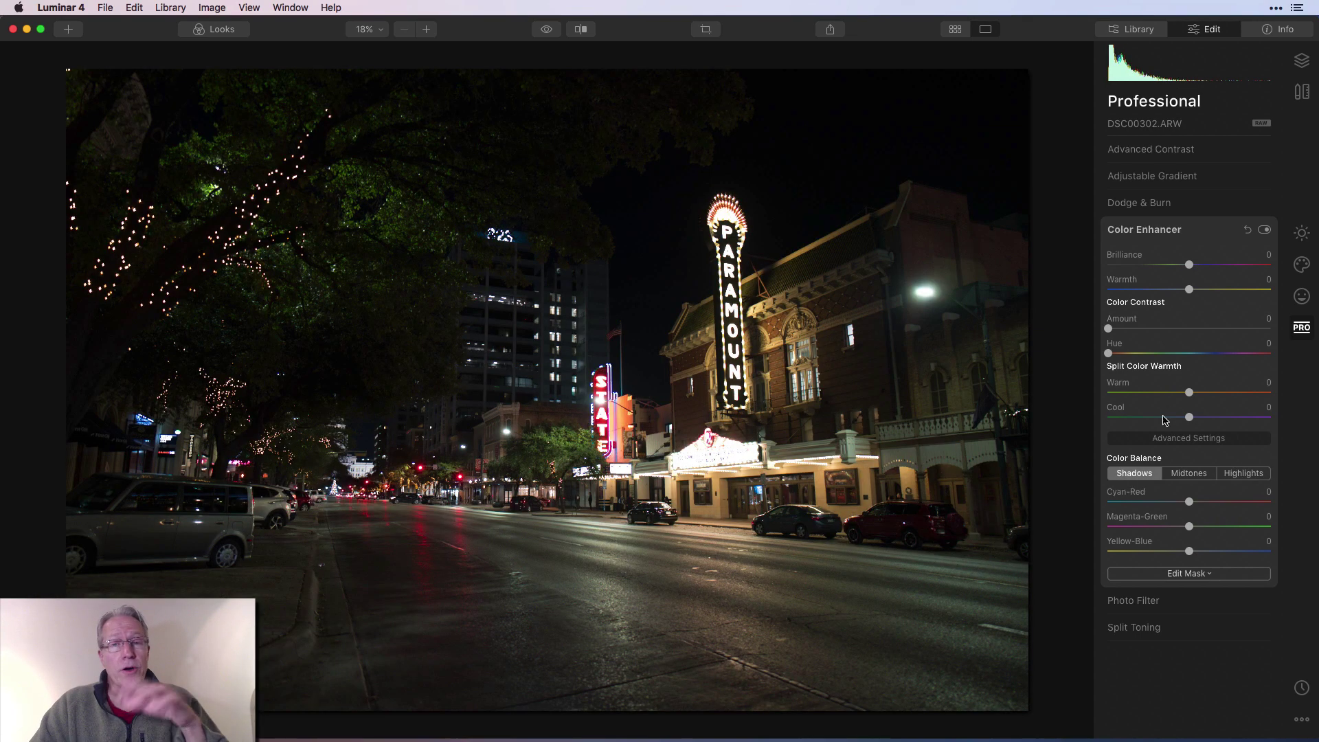
Step: Set Cyan-Red to -37 for the shadows and 56 for the highlights on the Paramount theatre photo, and compare with Color Enhancer off
{"action": "left_click_drag", "start_coordinate": [1189, 501], "coordinate": [1160, 506]}
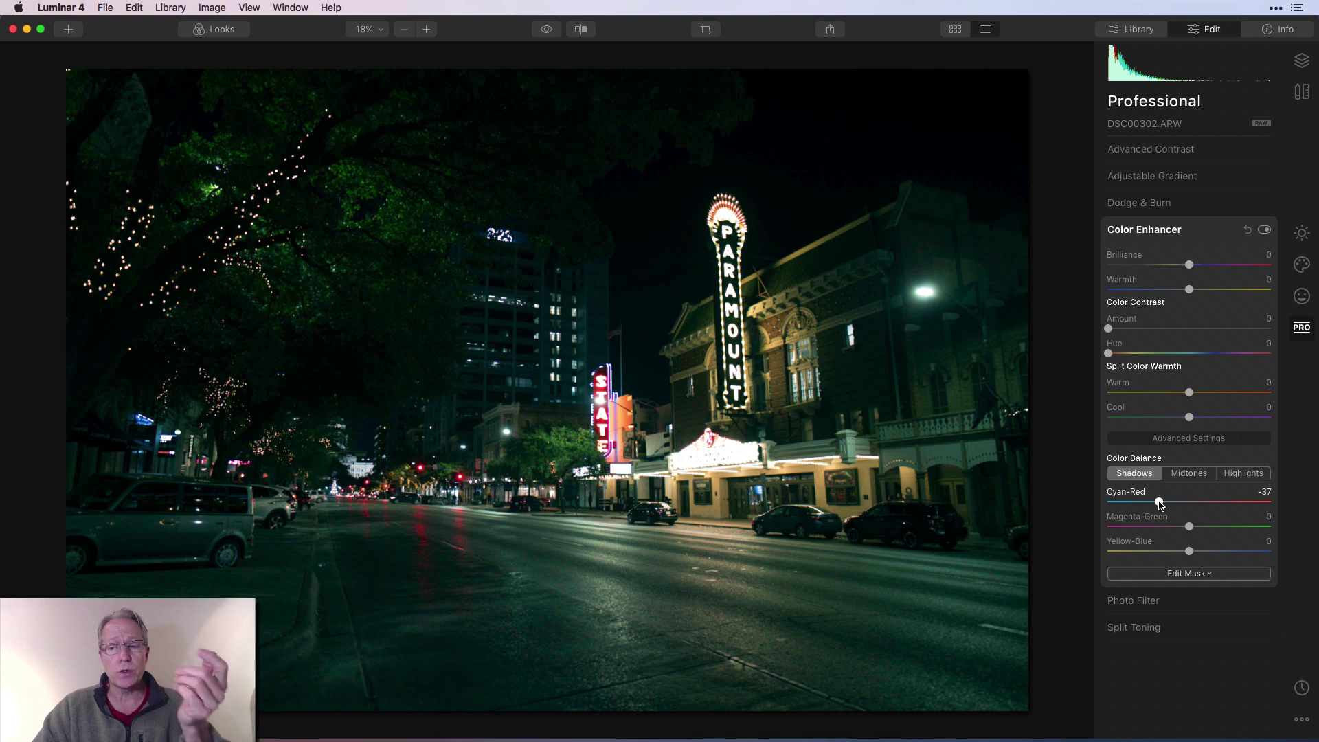
{"action": "left_click", "coordinate": [1240, 474]}
{"action": "left_click_drag", "start_coordinate": [1189, 503], "coordinate": [1234, 505]}
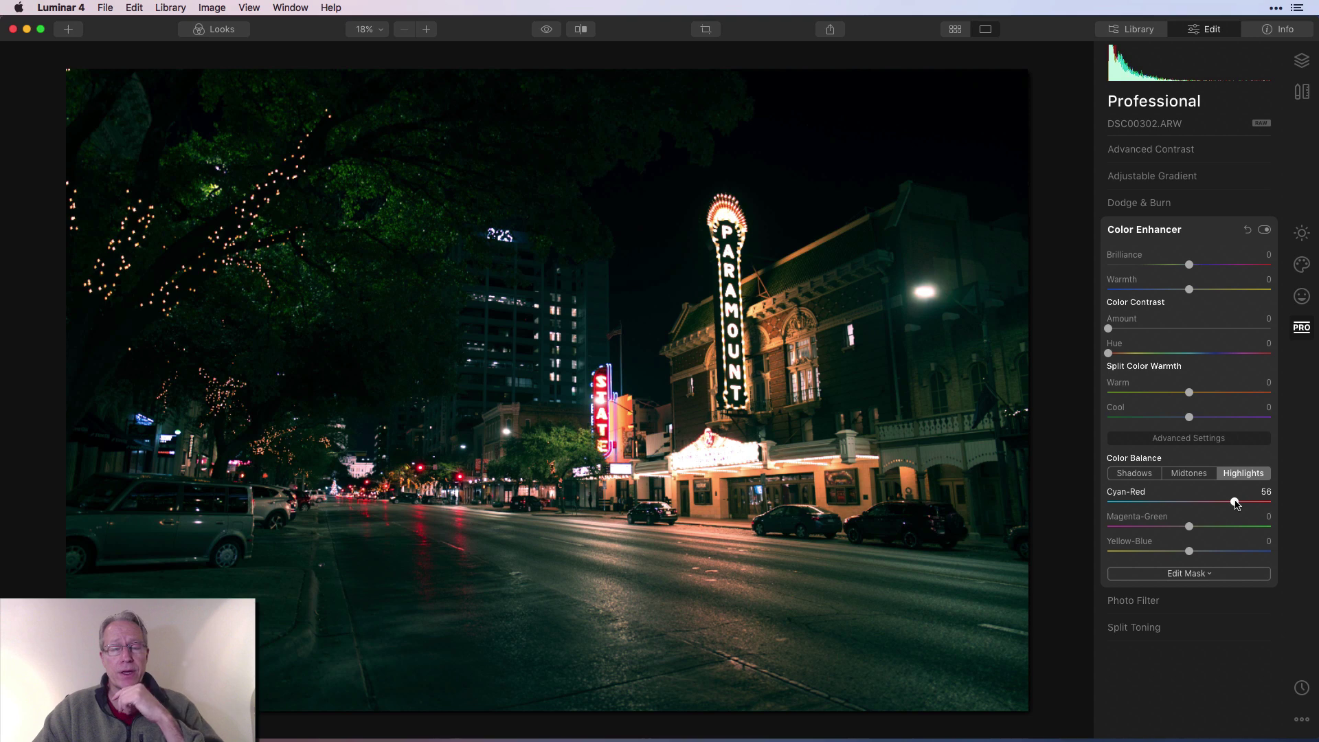
{"action": "left_click", "coordinate": [1264, 230]}
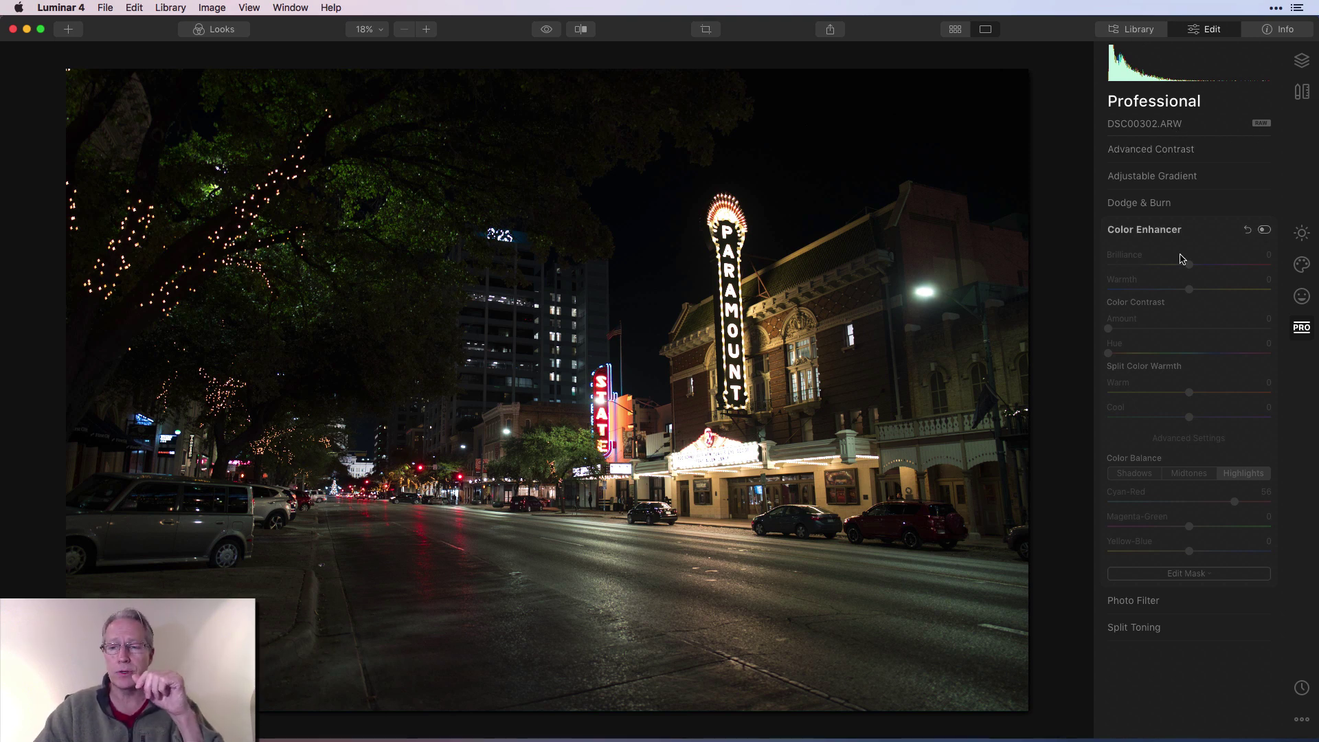
{"action": "left_click", "coordinate": [1267, 232]}
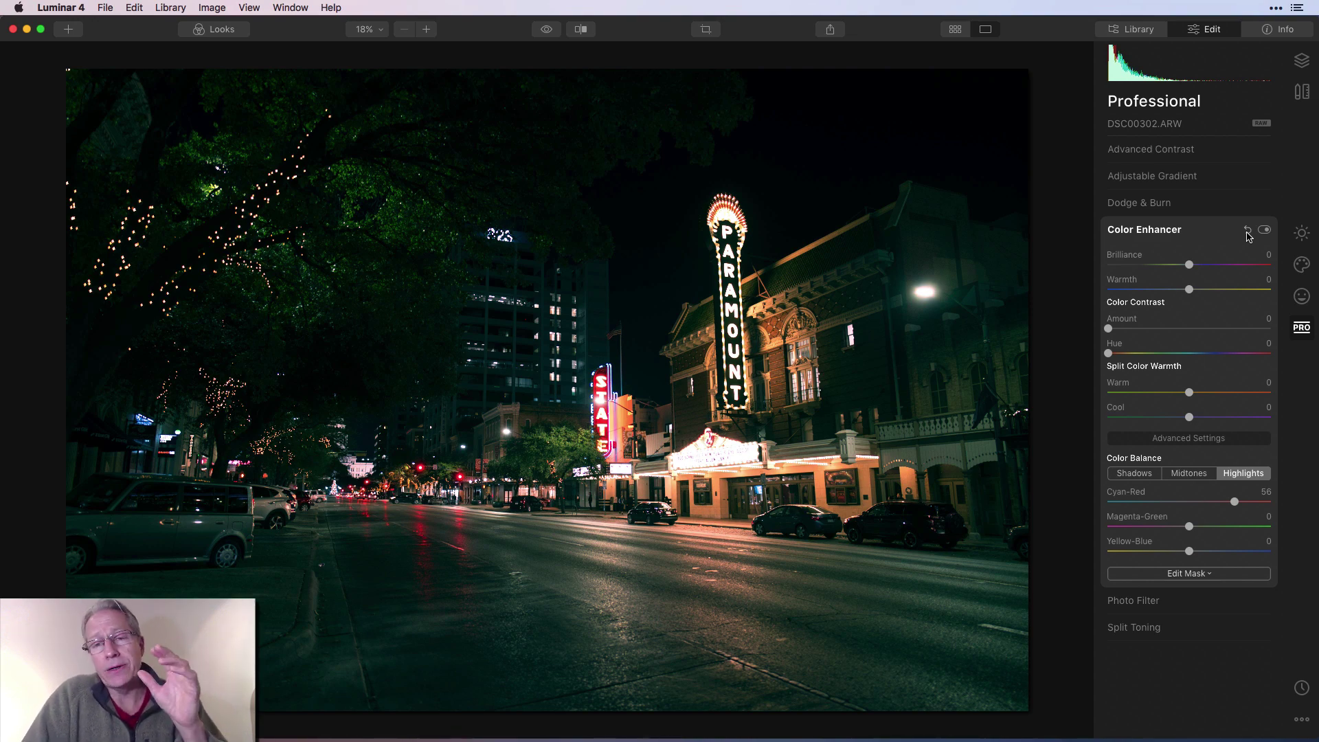
Step: Shift the city skyline photo's shadows towards cyan, set its highlights' Cyan-Red balance to 53, and compare the edit with the original
{"action": "left_click", "coordinate": [1301, 264]}
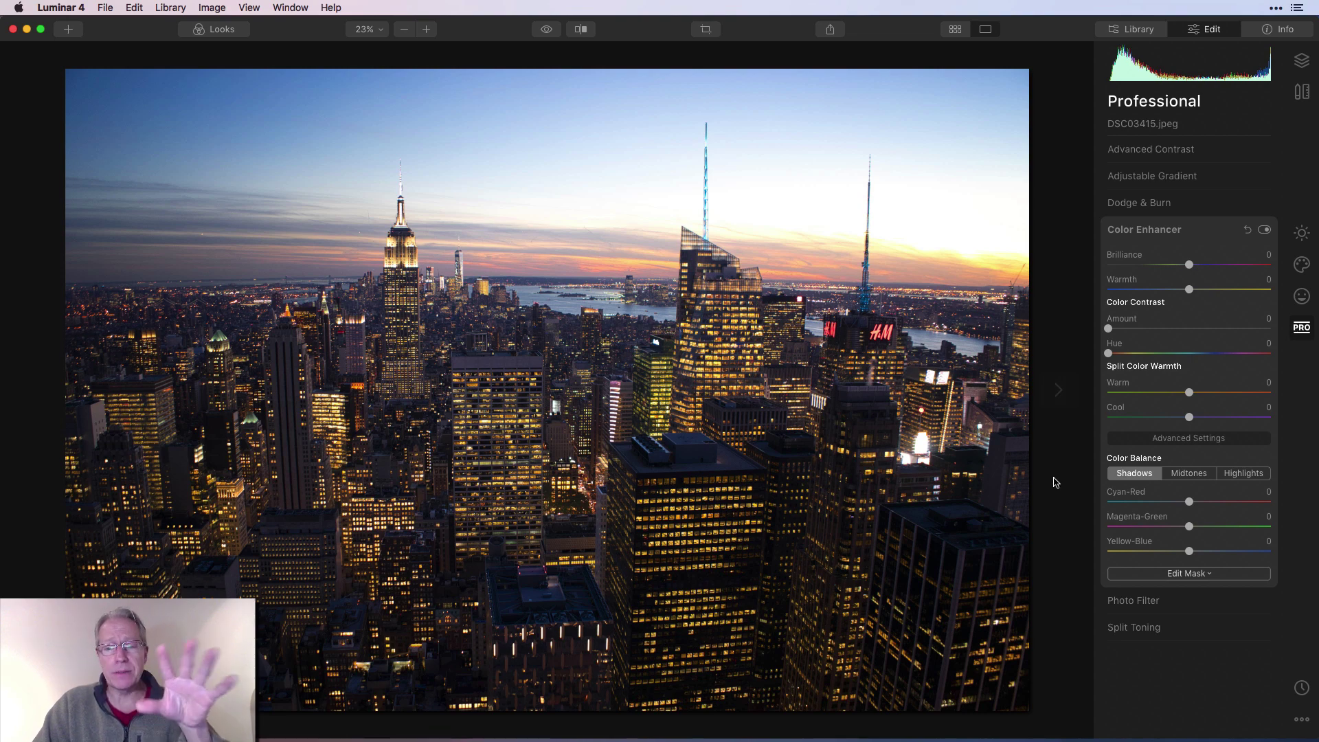
{"action": "left_click", "coordinate": [1151, 502]}
{"action": "left_click_drag", "start_coordinate": [1151, 503], "coordinate": [1234, 503]}
{"action": "left_click", "coordinate": [1240, 474]}
{"action": "left_click", "coordinate": [1204, 503]}
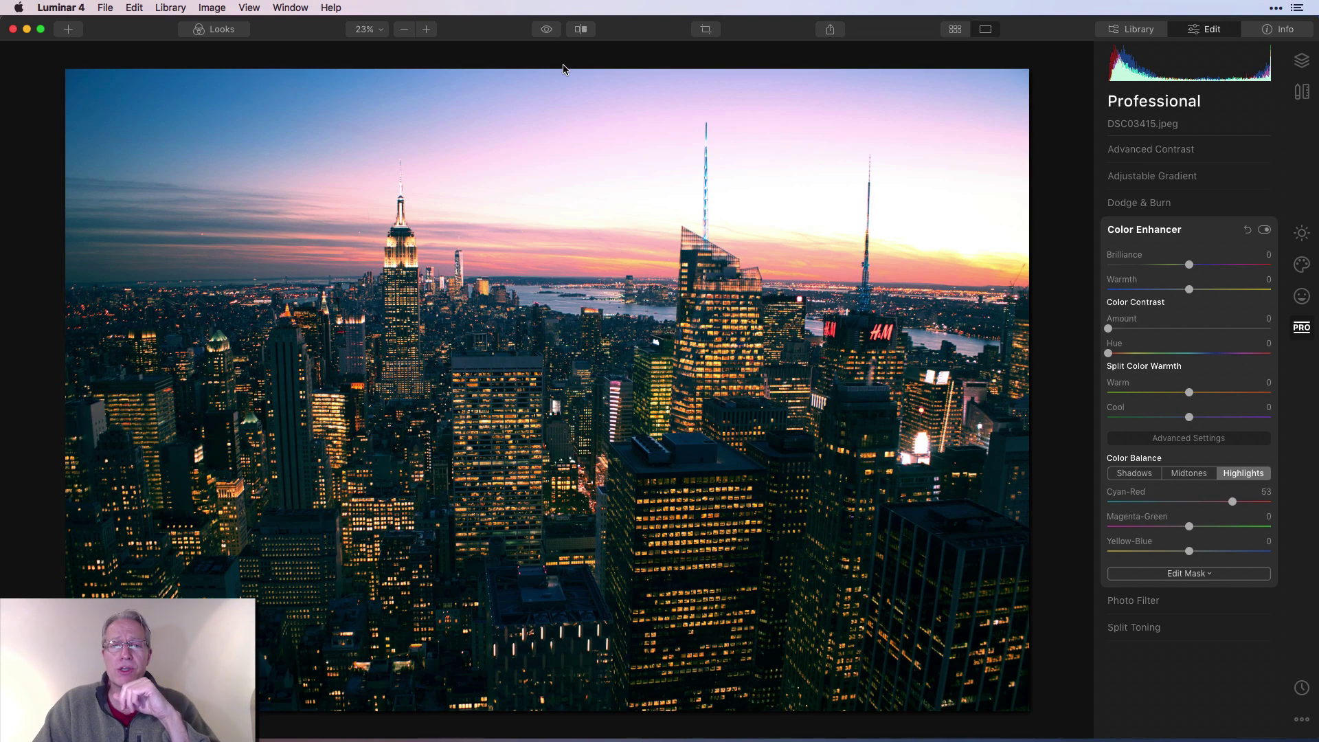
{"action": "left_click", "coordinate": [548, 31]}
{"action": "left_click", "coordinate": [547, 31]}
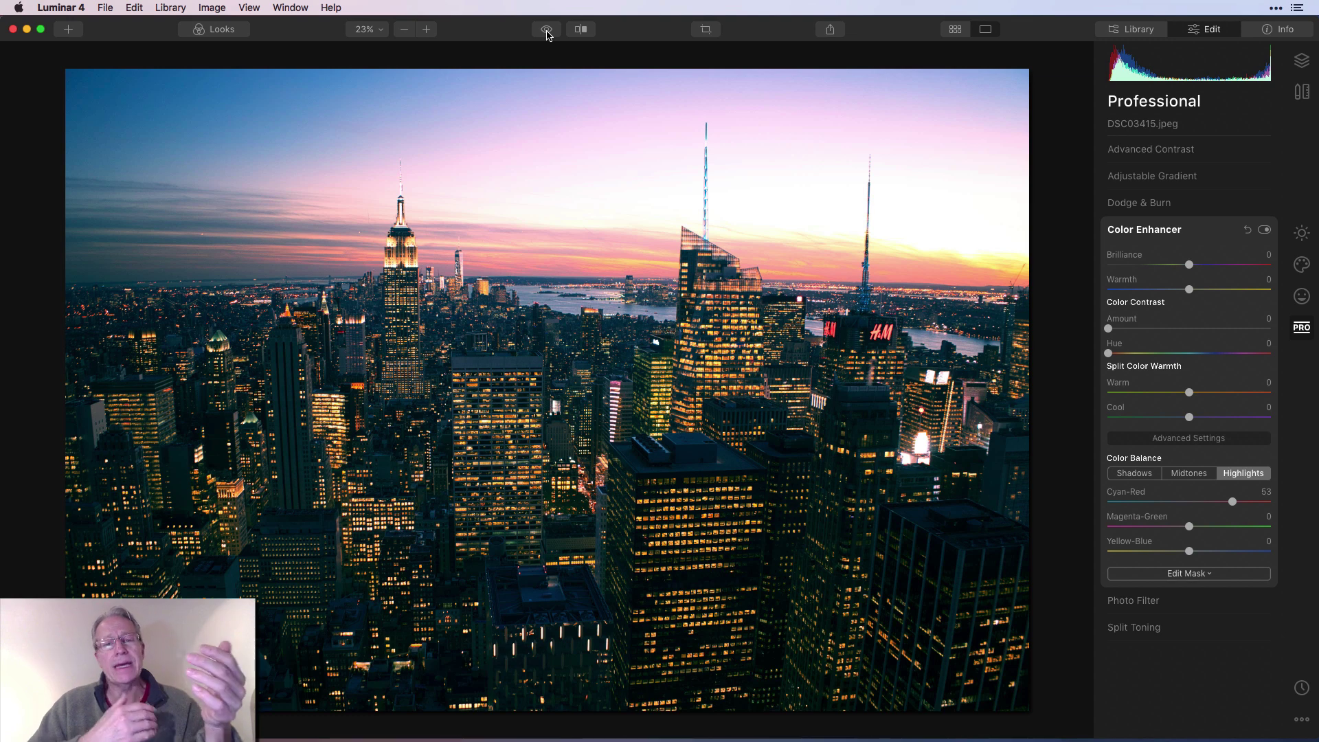
{"action": "left_click", "coordinate": [581, 29]}
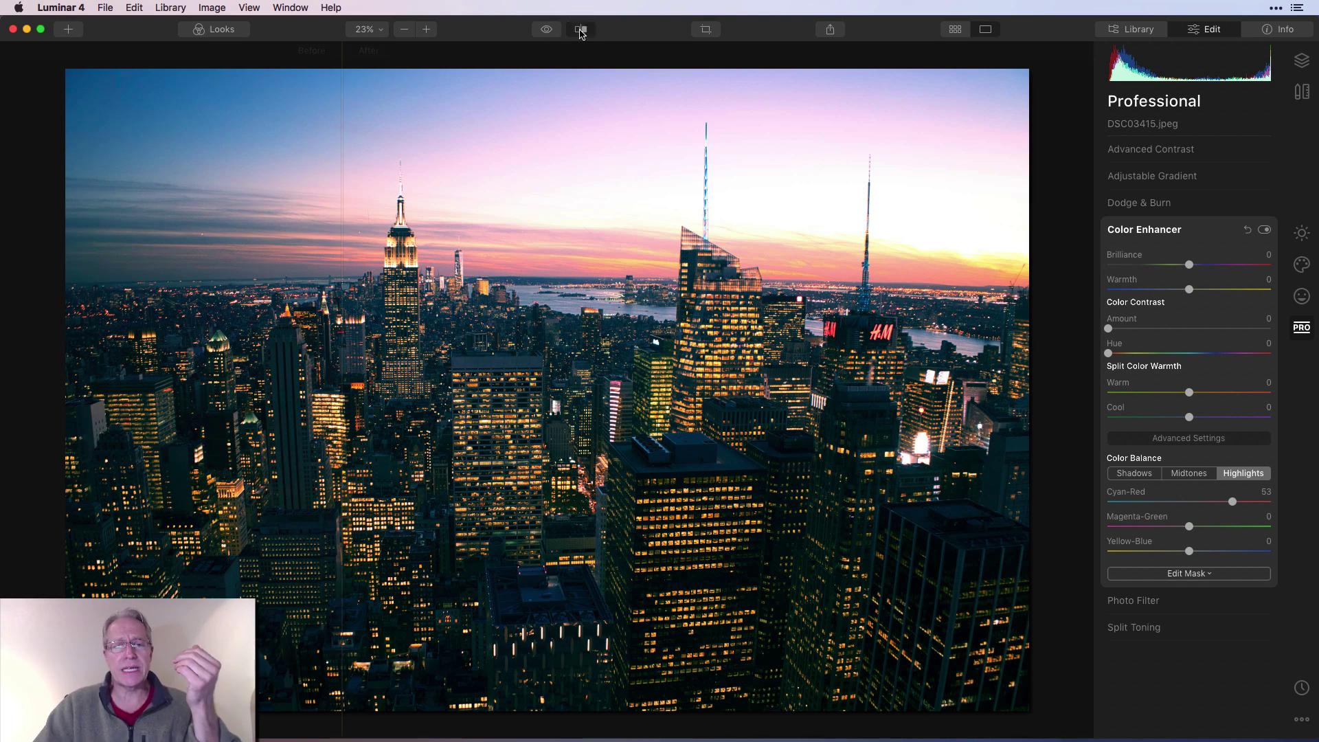
{"action": "left_click_drag", "start_coordinate": [345, 204], "coordinate": [479, 209]}
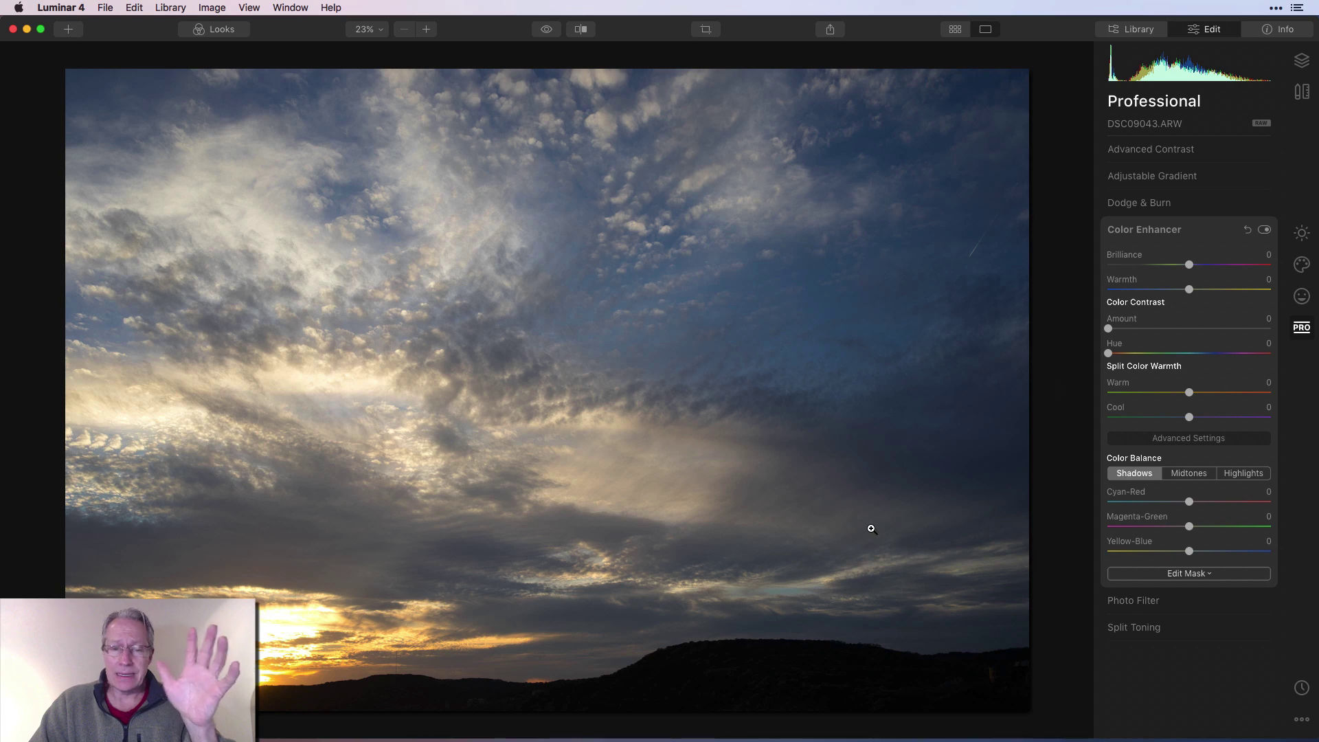
Step: Set Cyan-Red to -14 for the shadows and 42 for the highlights on the cloudy sunset photo, and compare before and after
{"action": "left_click_drag", "start_coordinate": [1189, 506], "coordinate": [1177, 505]}
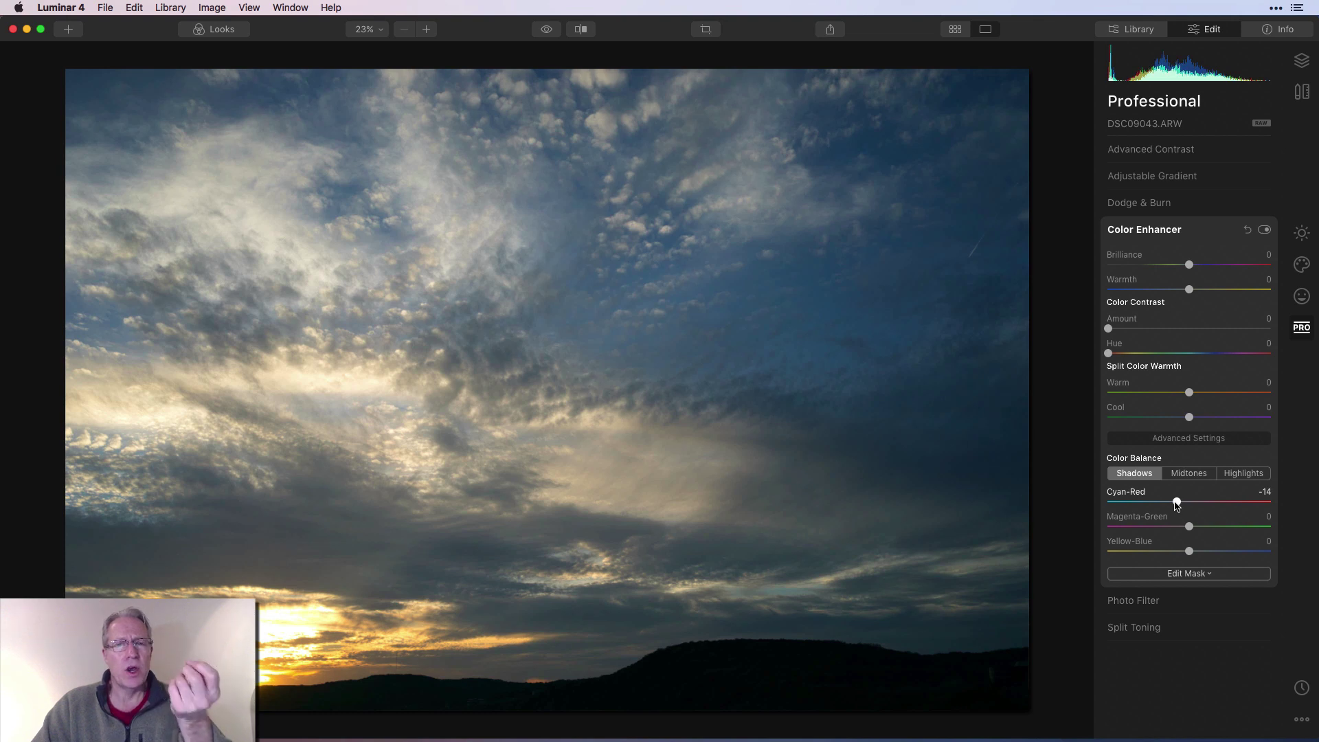
{"action": "left_click", "coordinate": [1242, 474]}
{"action": "left_click_drag", "start_coordinate": [1191, 503], "coordinate": [1226, 507]}
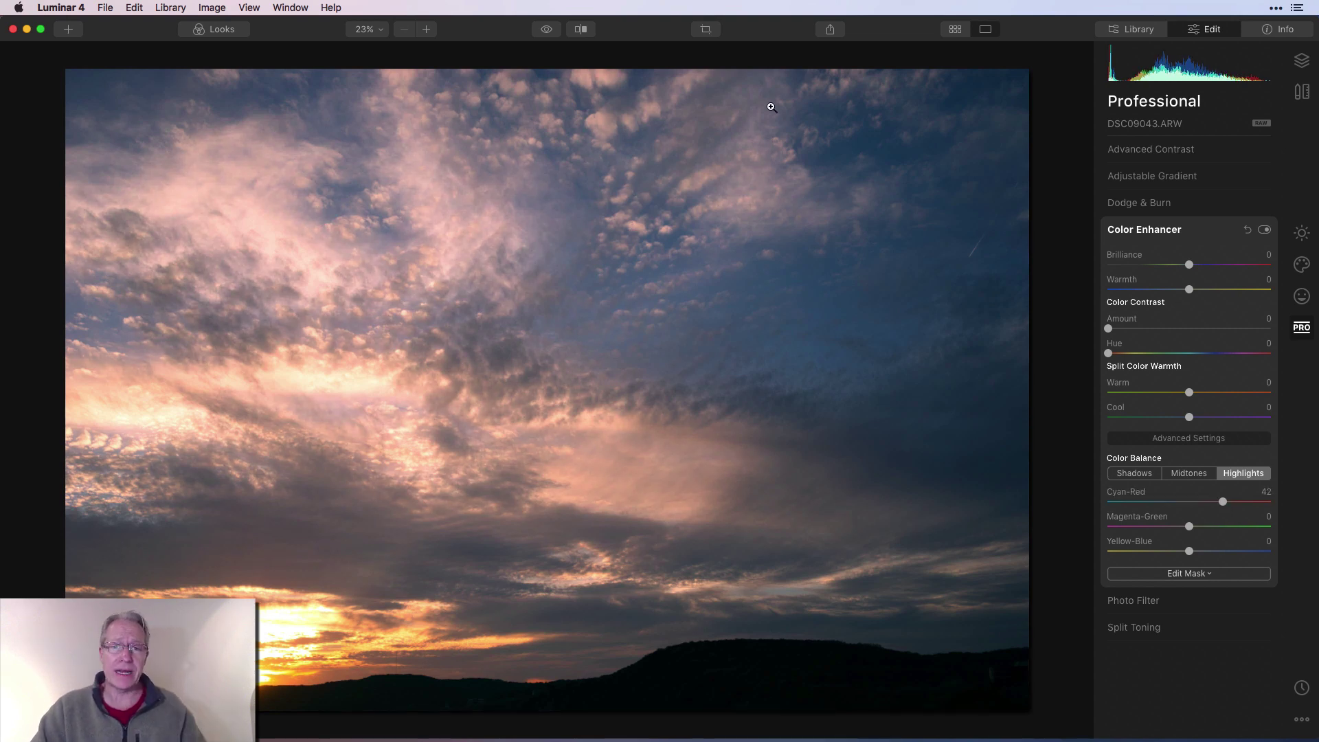
{"action": "left_click", "coordinate": [547, 31]}
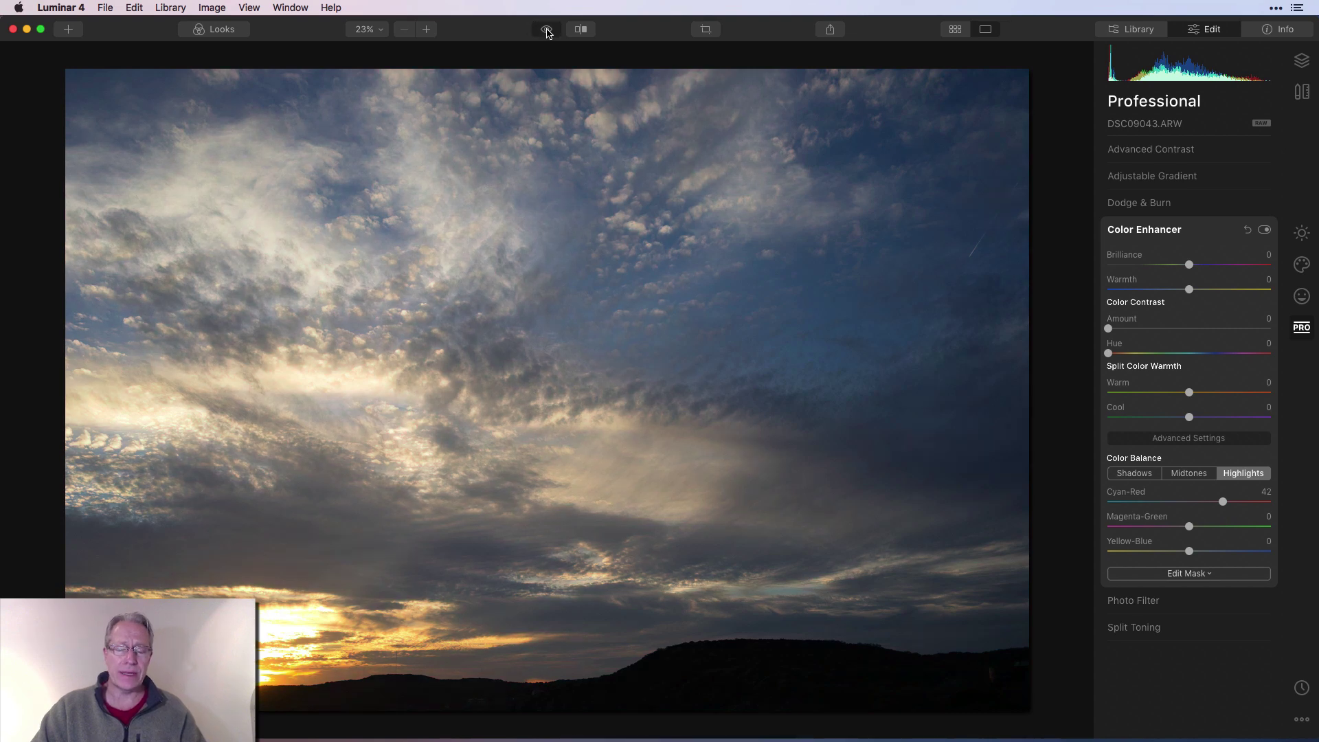
{"action": "left_click", "coordinate": [546, 31]}
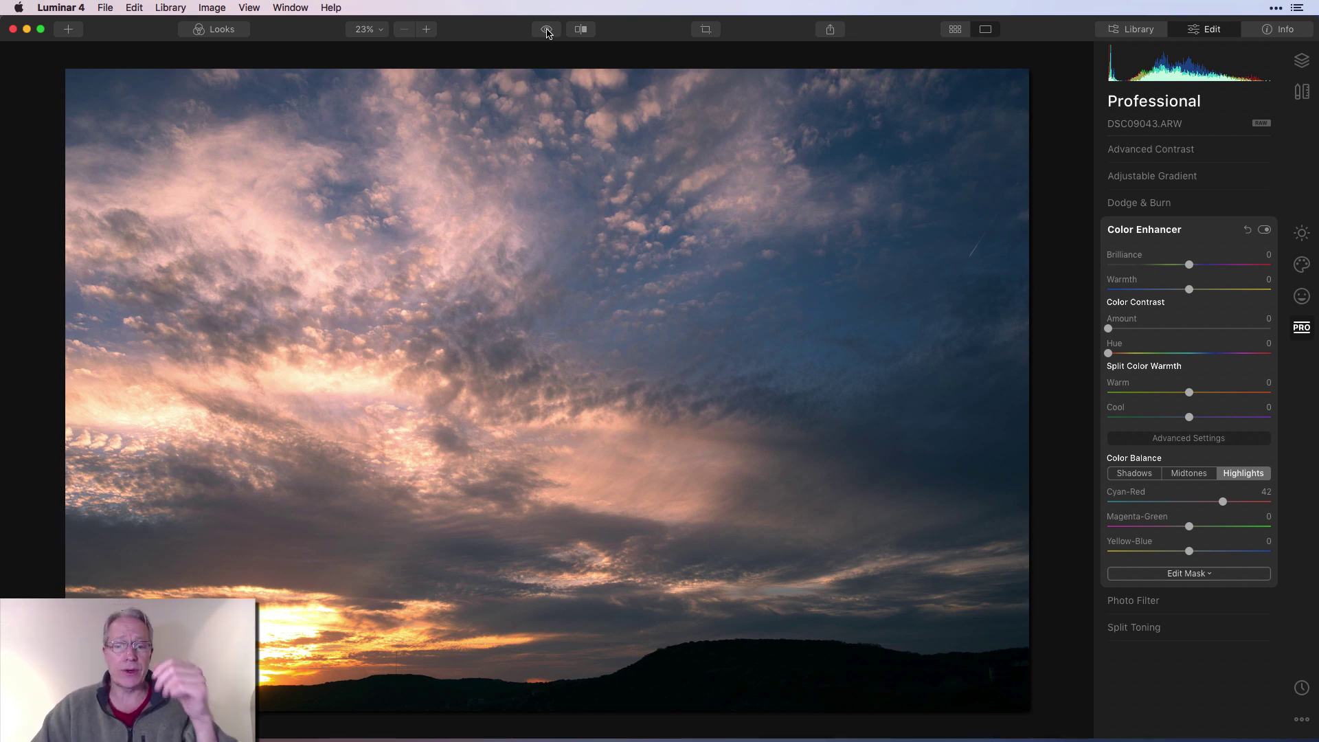
{"action": "left_click", "coordinate": [547, 31]}
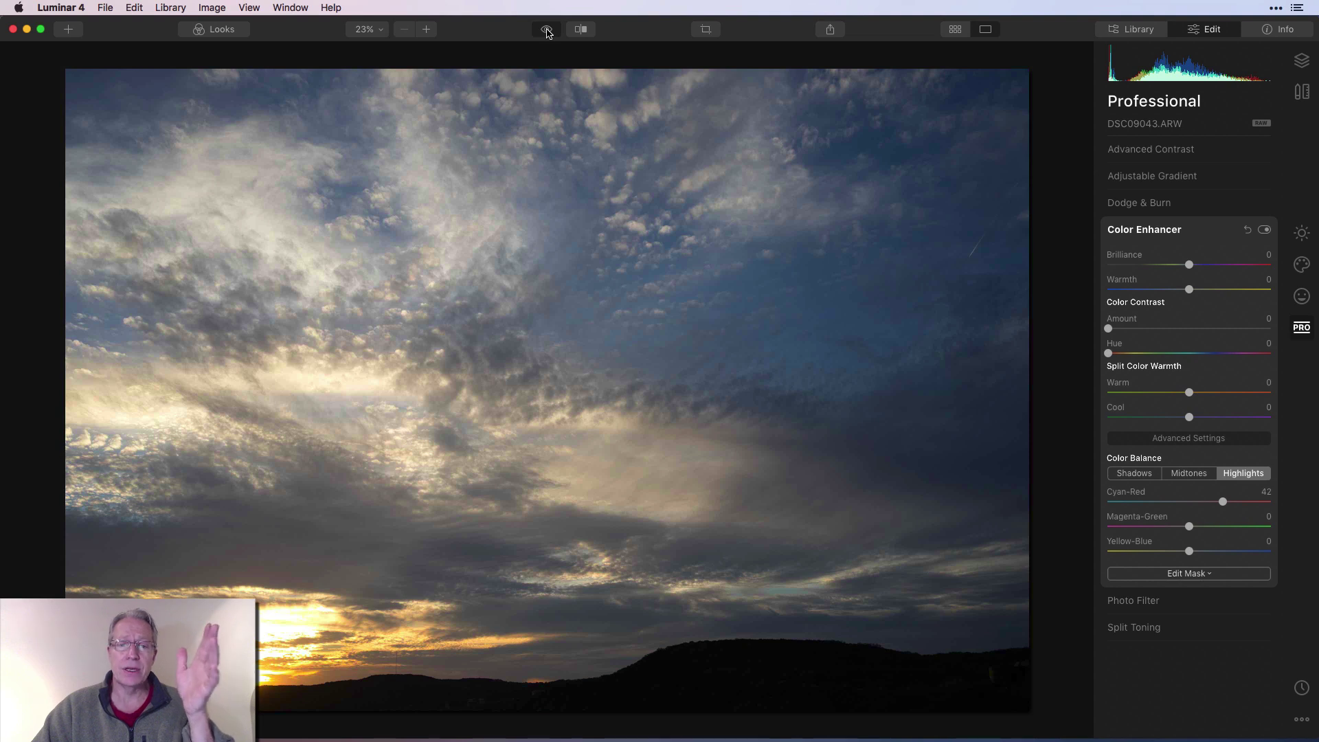
{"action": "left_click", "coordinate": [547, 31]}
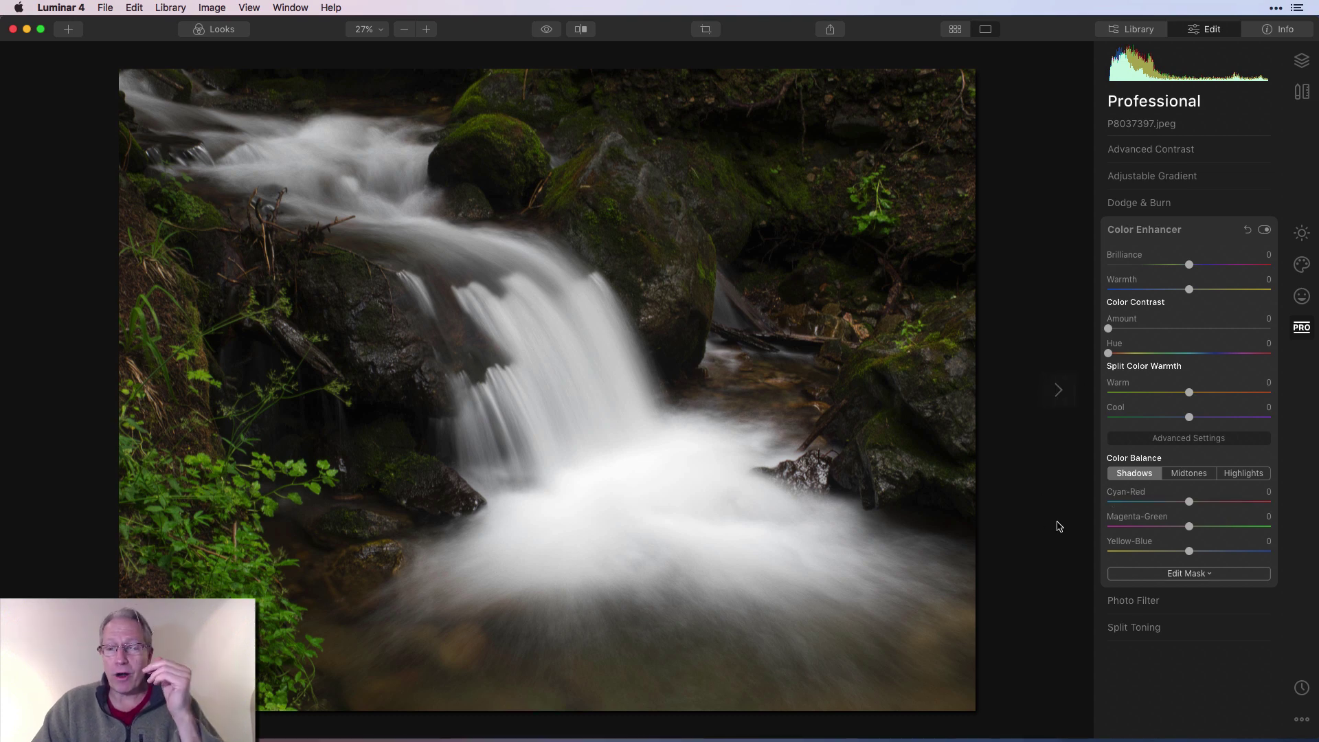
Step: Set the Color Balance Cyan-Red to -35 for the shadows and 20 for the highlights on the waterfall photo
{"action": "left_click", "coordinate": [1162, 503]}
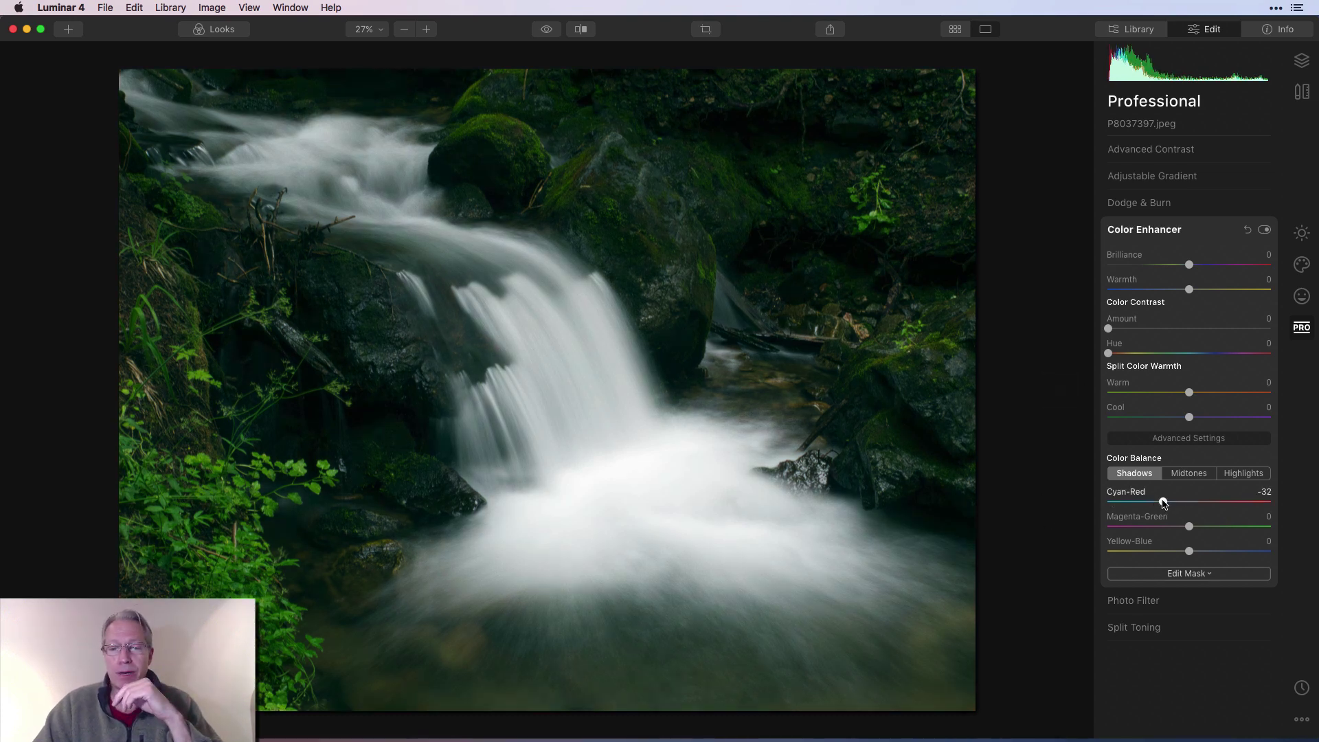
{"action": "left_click_drag", "start_coordinate": [1163, 502], "coordinate": [1160, 502]}
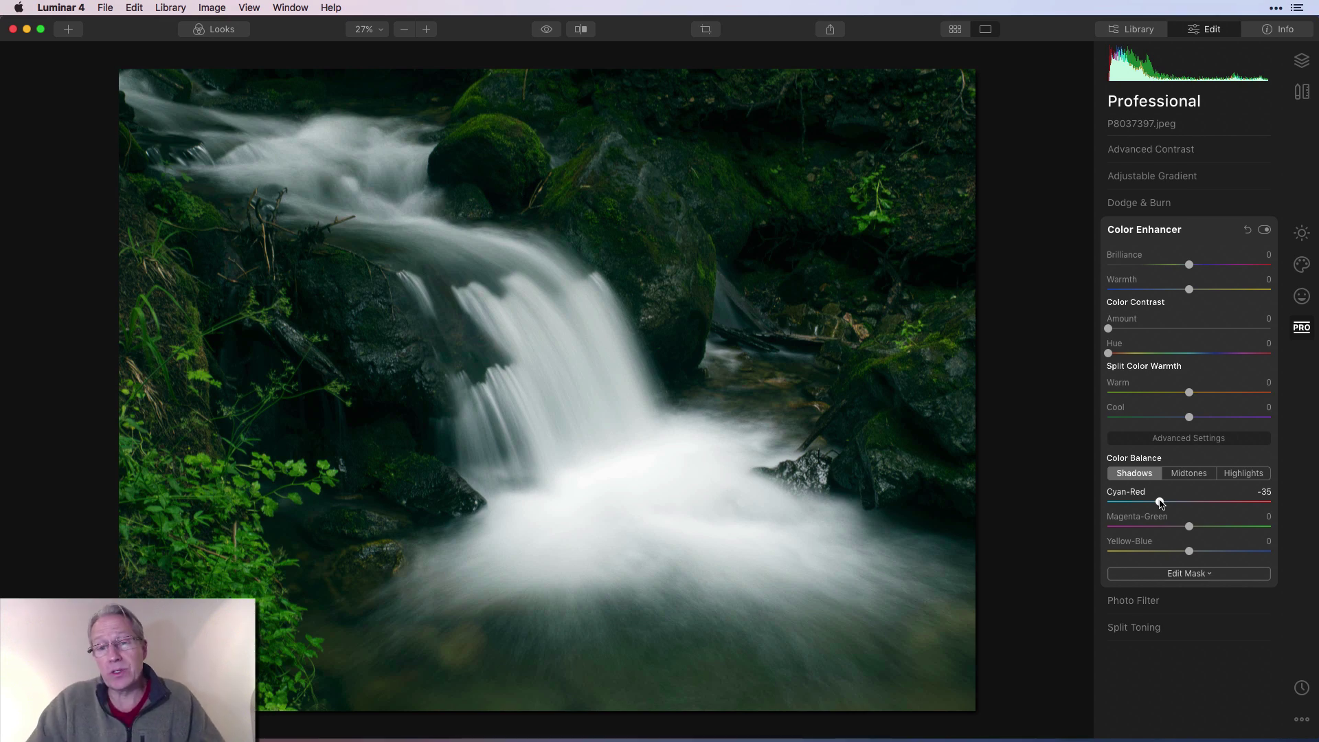
{"action": "left_click", "coordinate": [1243, 473]}
{"action": "left_click_drag", "start_coordinate": [1191, 504], "coordinate": [1212, 503]}
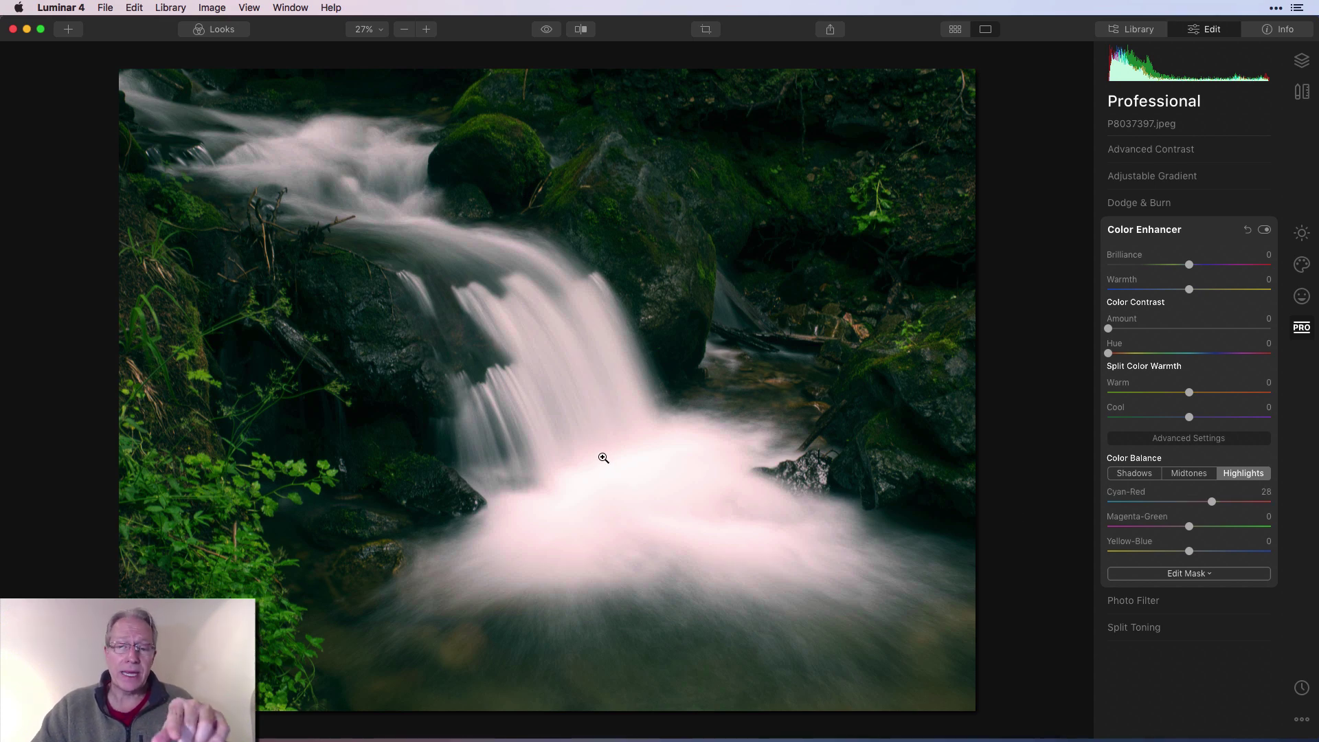
{"action": "left_click_drag", "start_coordinate": [1213, 502], "coordinate": [1205, 502]}
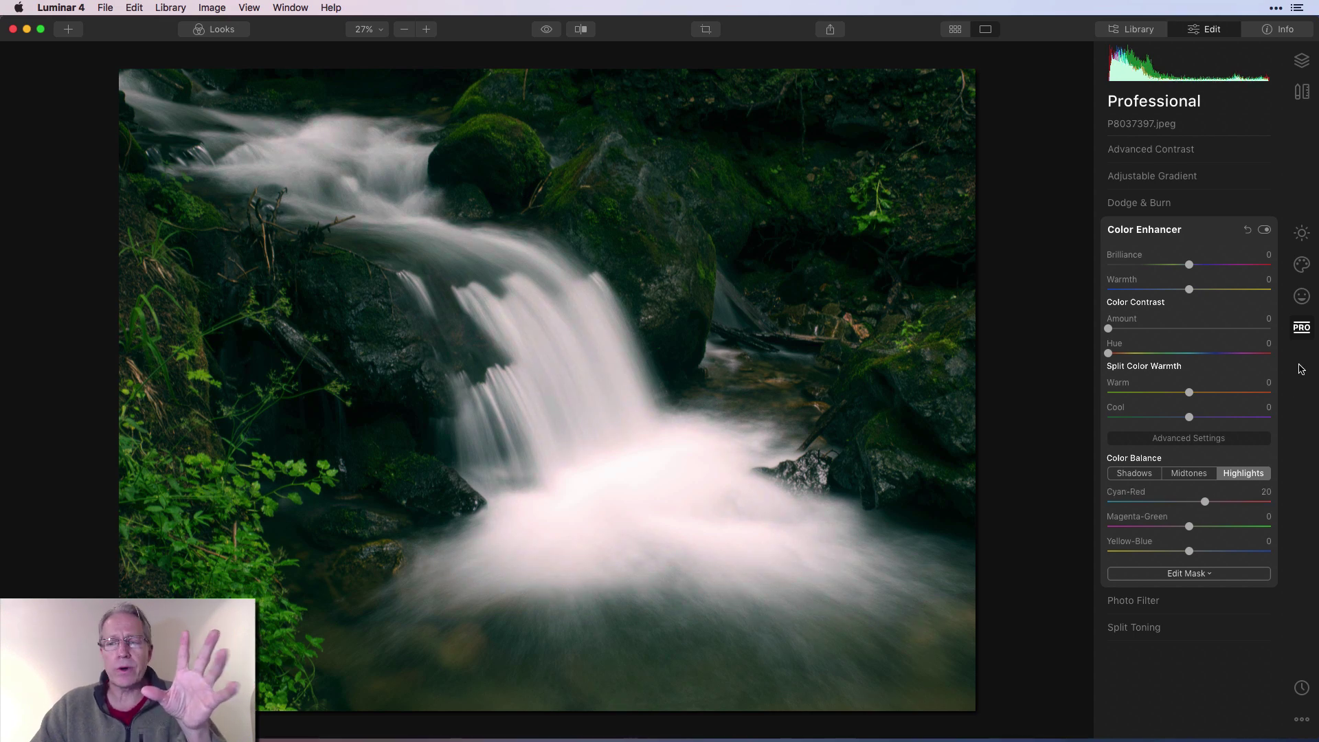
Step: Adjust the waterfall photo's Light settings: Whites 28, Blacks -24, Highlights 15, Temperature -19 and Tint -12
{"action": "left_click", "coordinate": [1303, 237]}
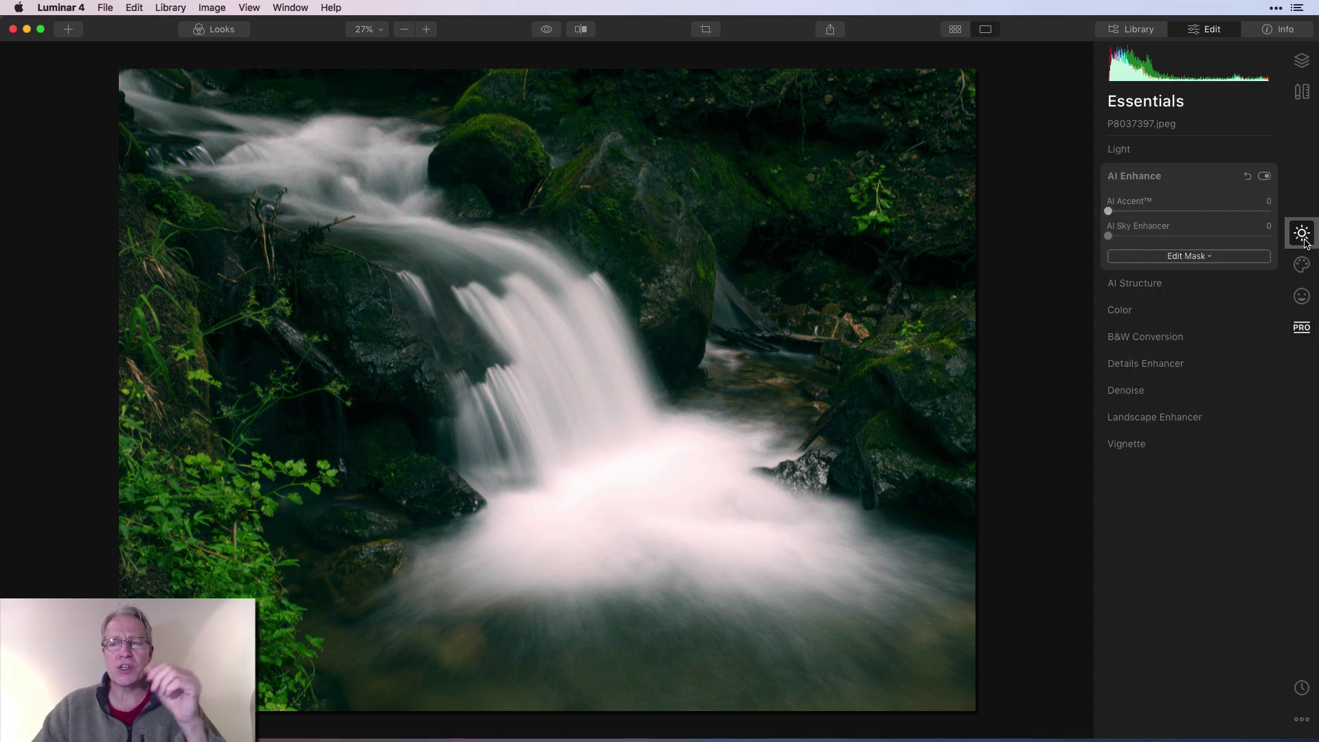
{"action": "left_click", "coordinate": [1151, 151]}
{"action": "left_click_drag", "start_coordinate": [1189, 405], "coordinate": [1170, 431]}
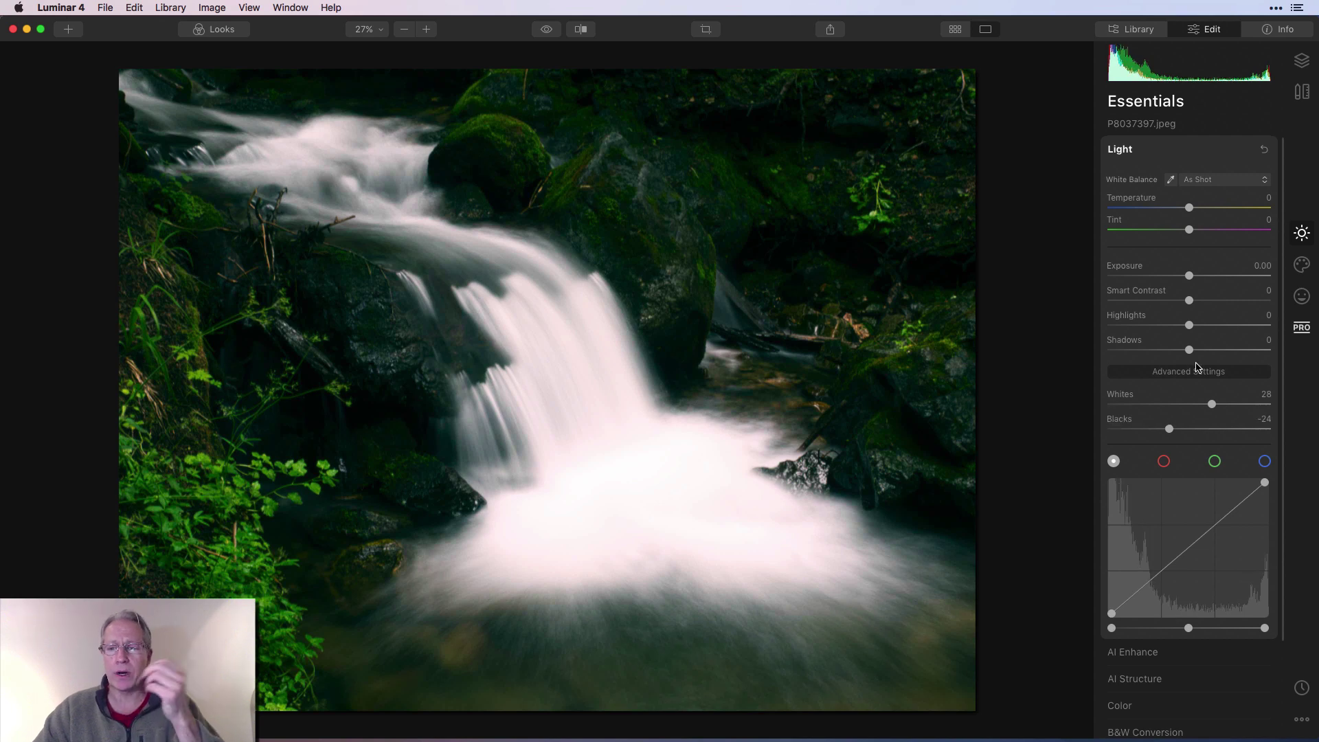
{"action": "left_click_drag", "start_coordinate": [1190, 327], "coordinate": [1205, 331]}
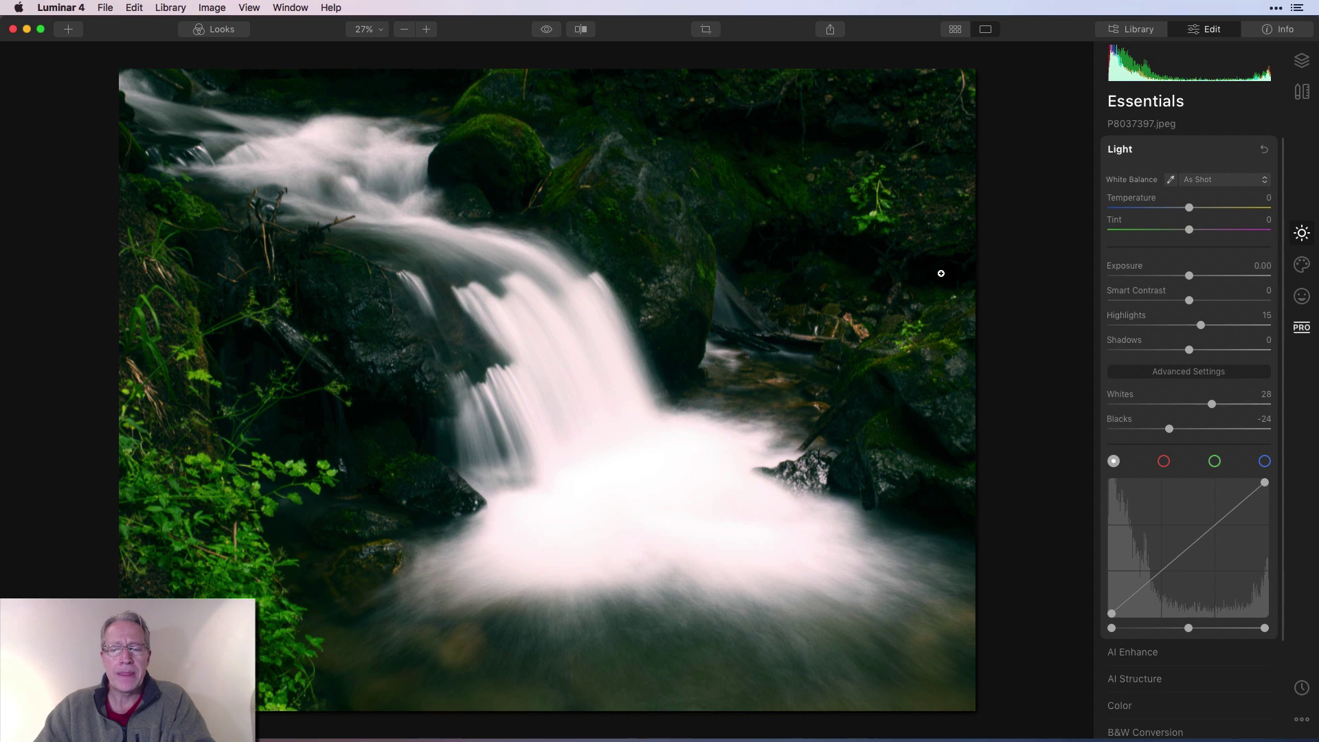
{"action": "mouse_move", "coordinate": [1188, 208]}
{"action": "left_mouse_down"}
{"action": "mouse_move", "coordinate": [1173, 208]}
{"action": "mouse_move", "coordinate": [1178, 231]}
{"action": "left_mouse_up"}
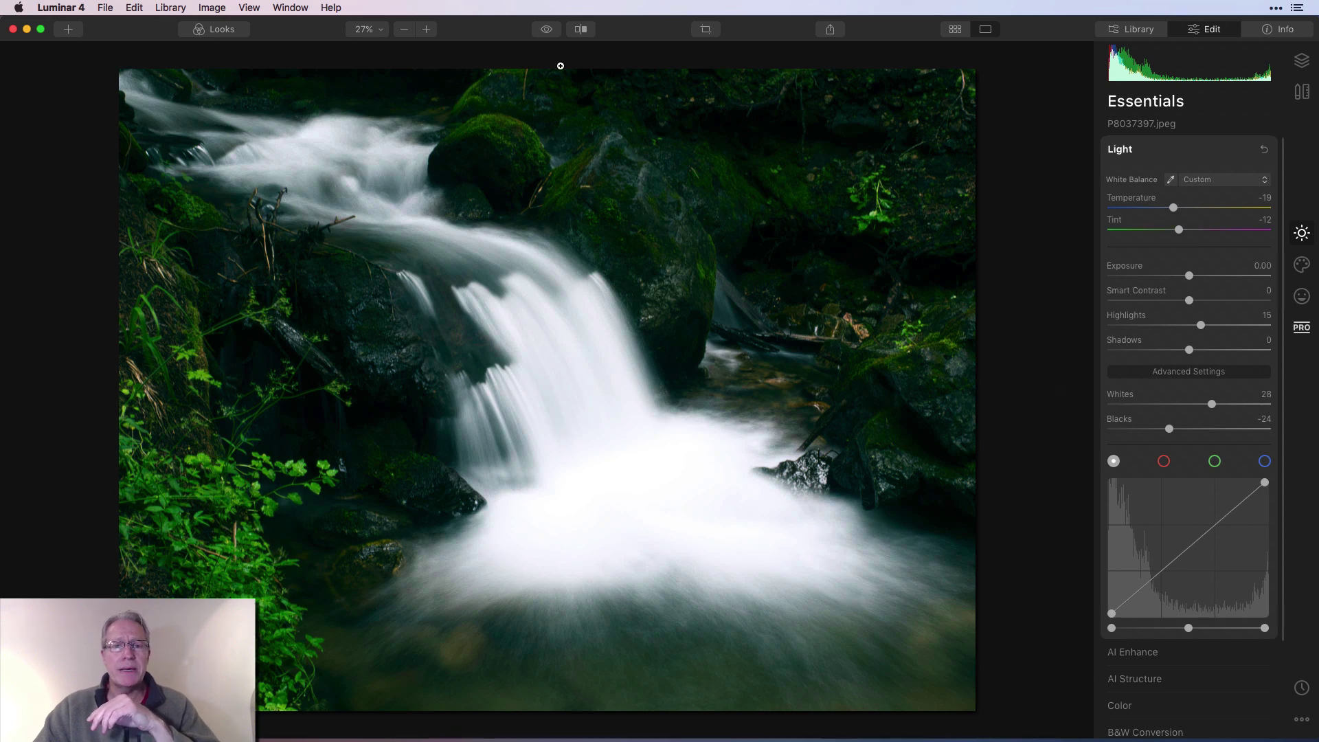
Step: Compare the waterfall edit with the original, and with Color Enhancer switched off and on
{"action": "left_click", "coordinate": [553, 31]}
{"action": "left_click", "coordinate": [552, 31]}
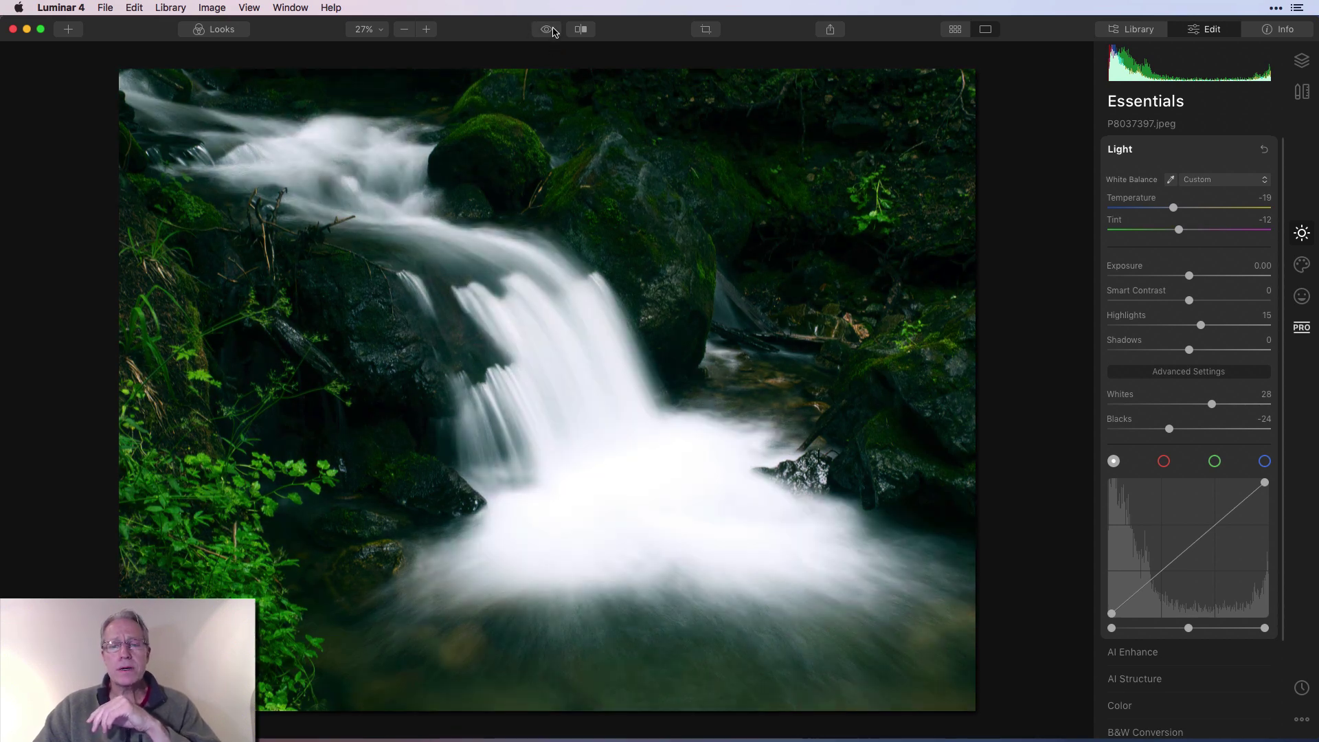
{"action": "left_click", "coordinate": [1300, 329]}
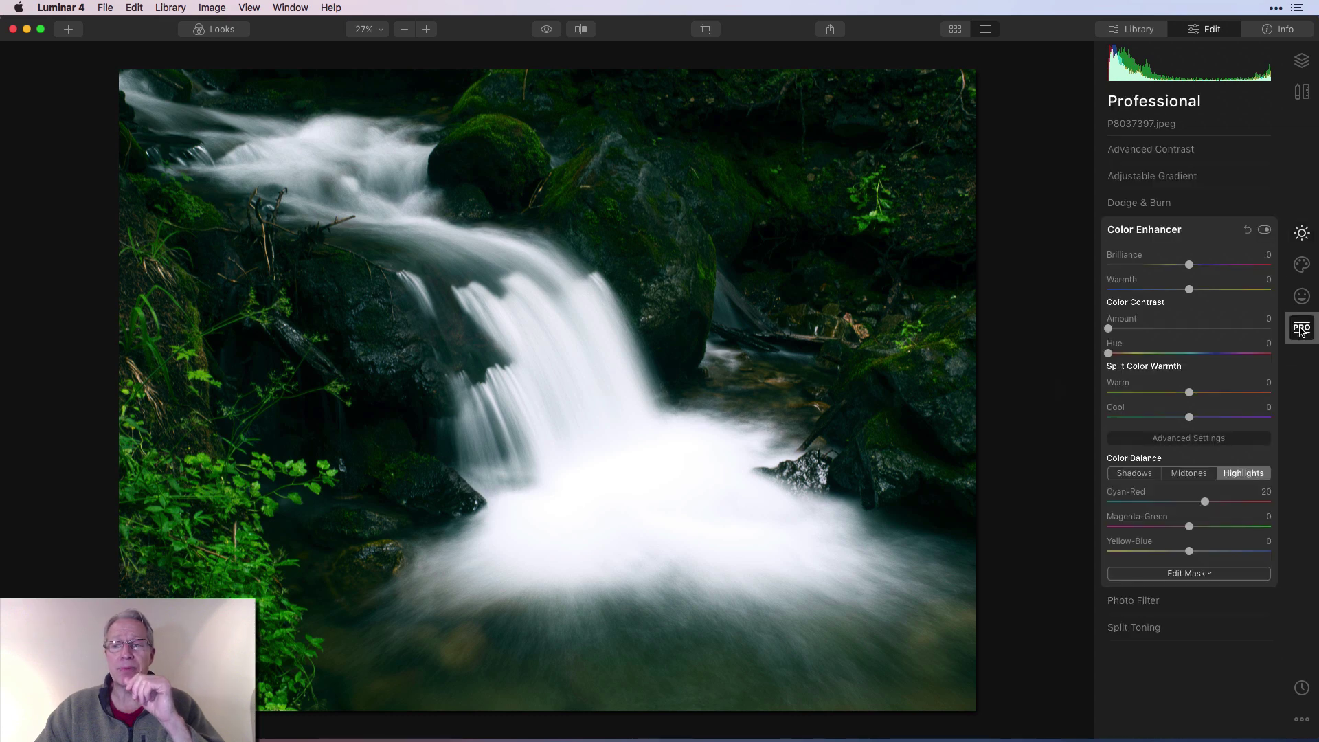
{"action": "left_click", "coordinate": [1264, 231]}
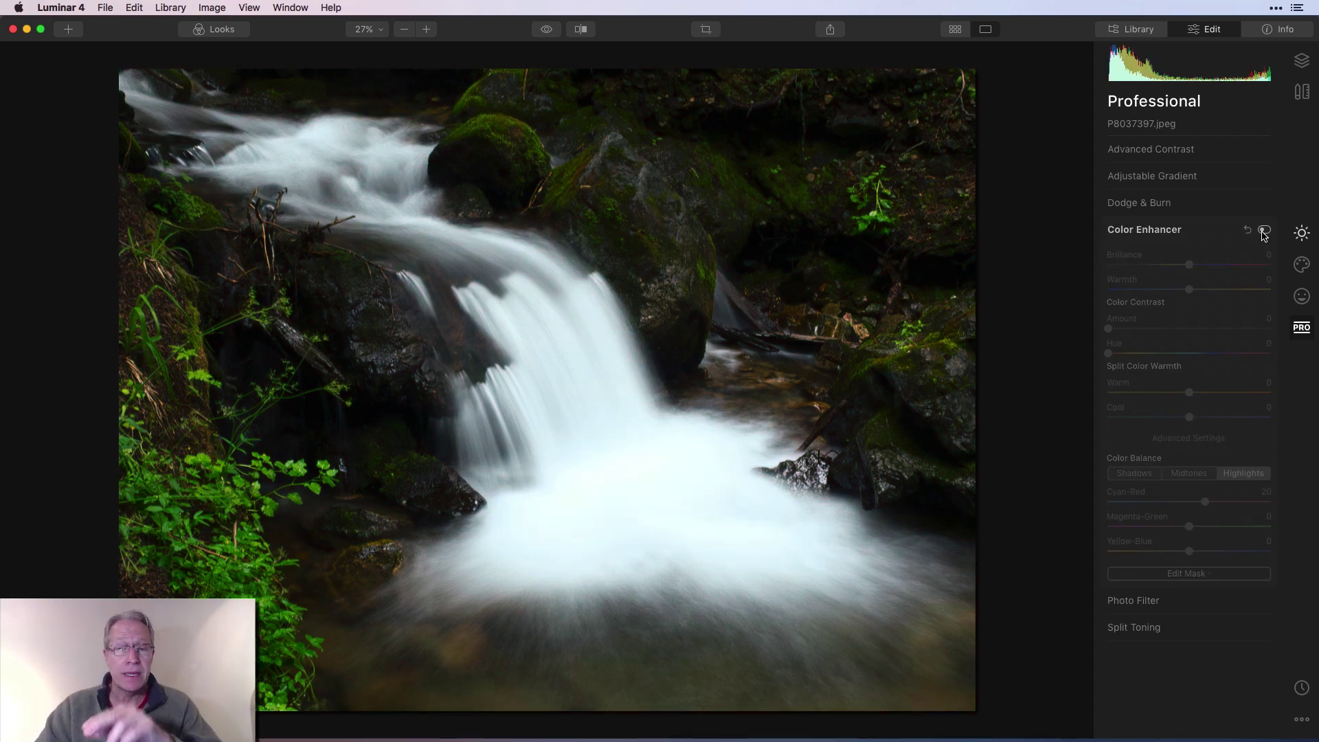
{"action": "left_click", "coordinate": [1264, 231]}
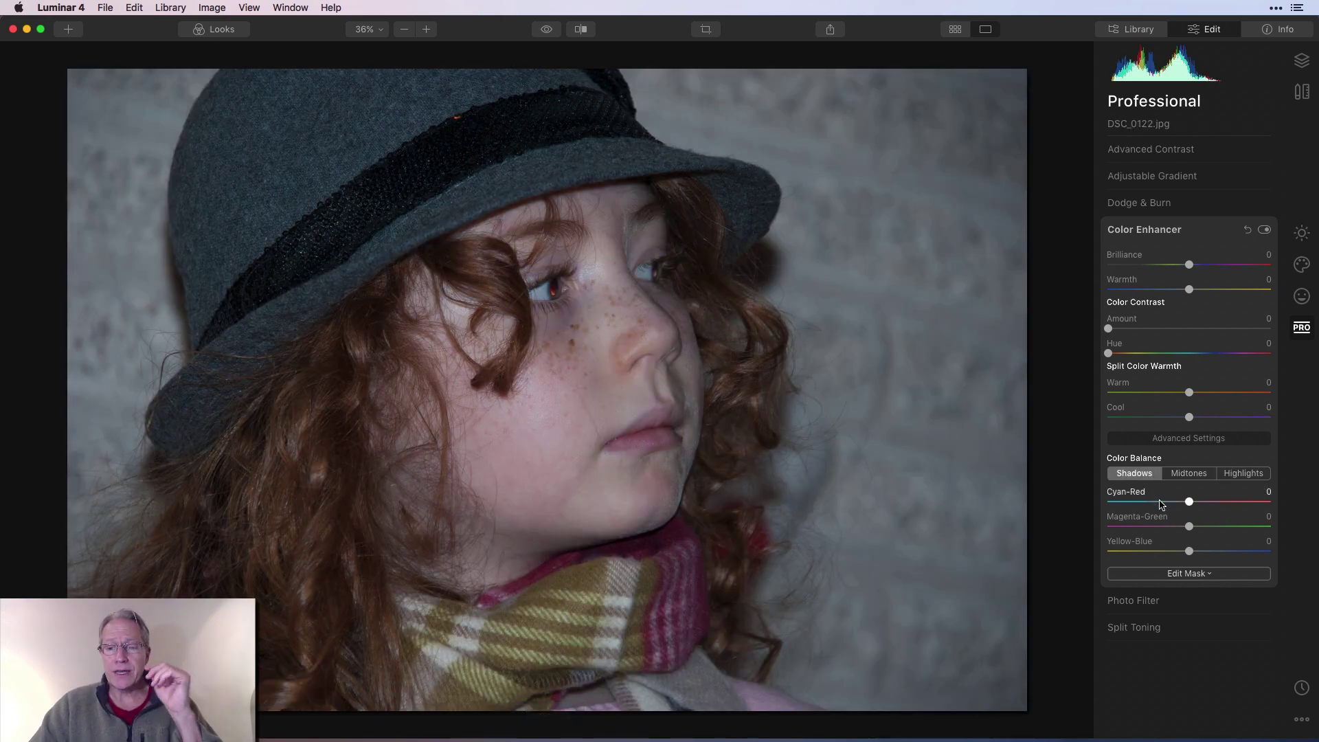
Step: Shift the shadows of the portrait of the girl in the hat towards cyan, set its highlights' Cyan-Red to 34, and compare with the original
{"action": "left_click_drag", "start_coordinate": [1161, 504], "coordinate": [1219, 505]}
{"action": "left_click", "coordinate": [1245, 474]}
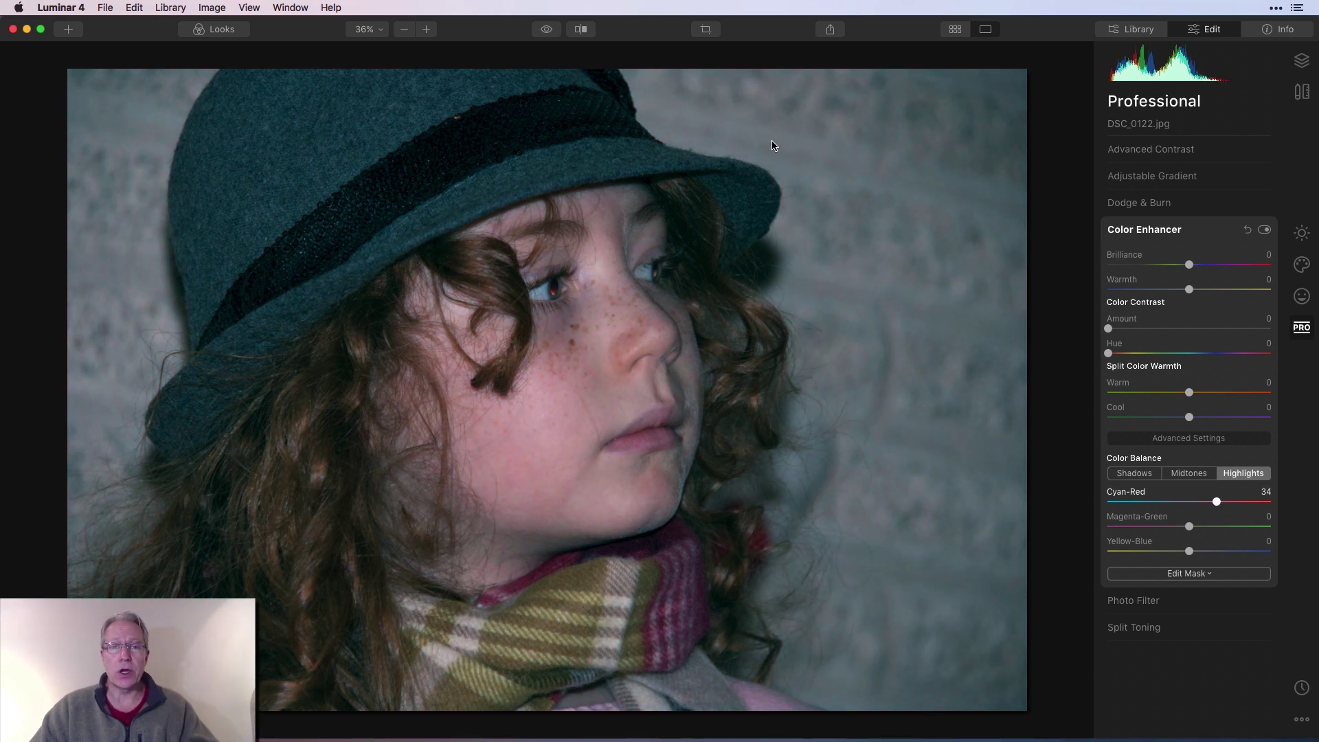
{"action": "left_click", "coordinate": [547, 31]}
{"action": "left_click", "coordinate": [547, 32]}
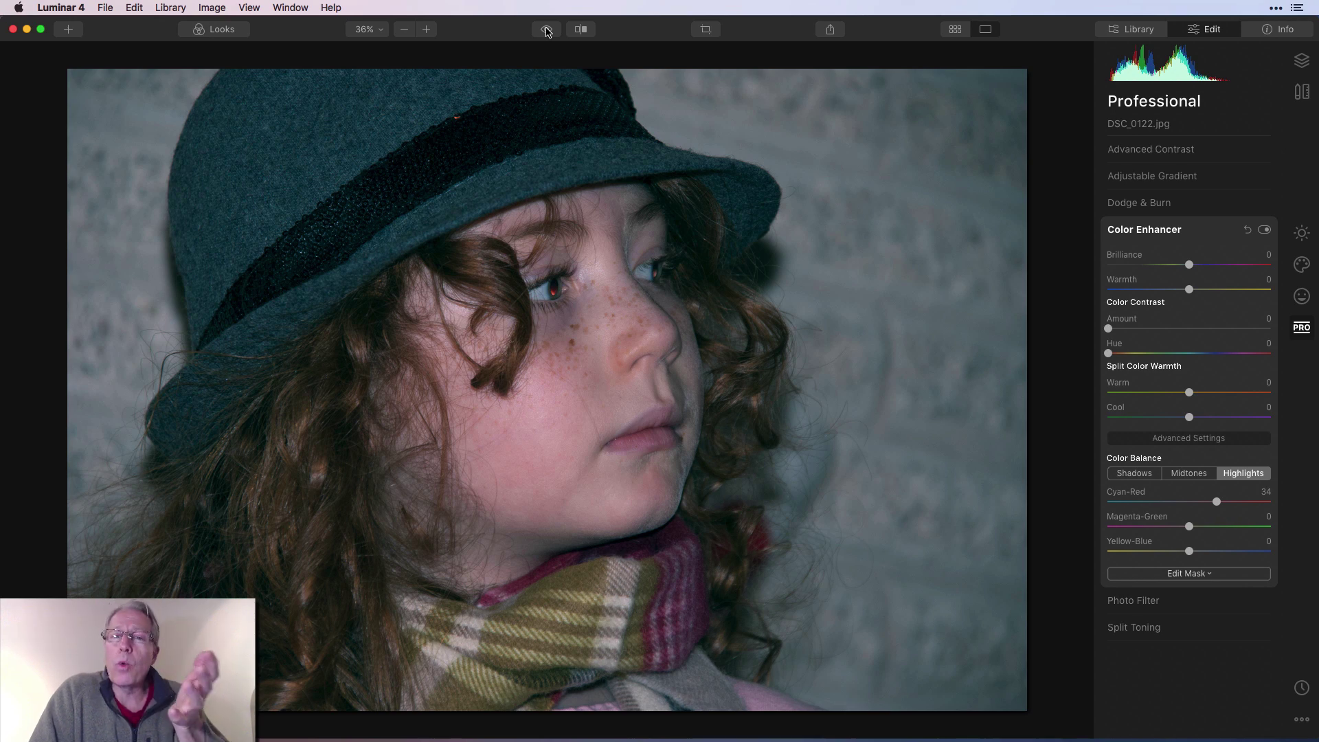
{"action": "left_click", "coordinate": [548, 32]}
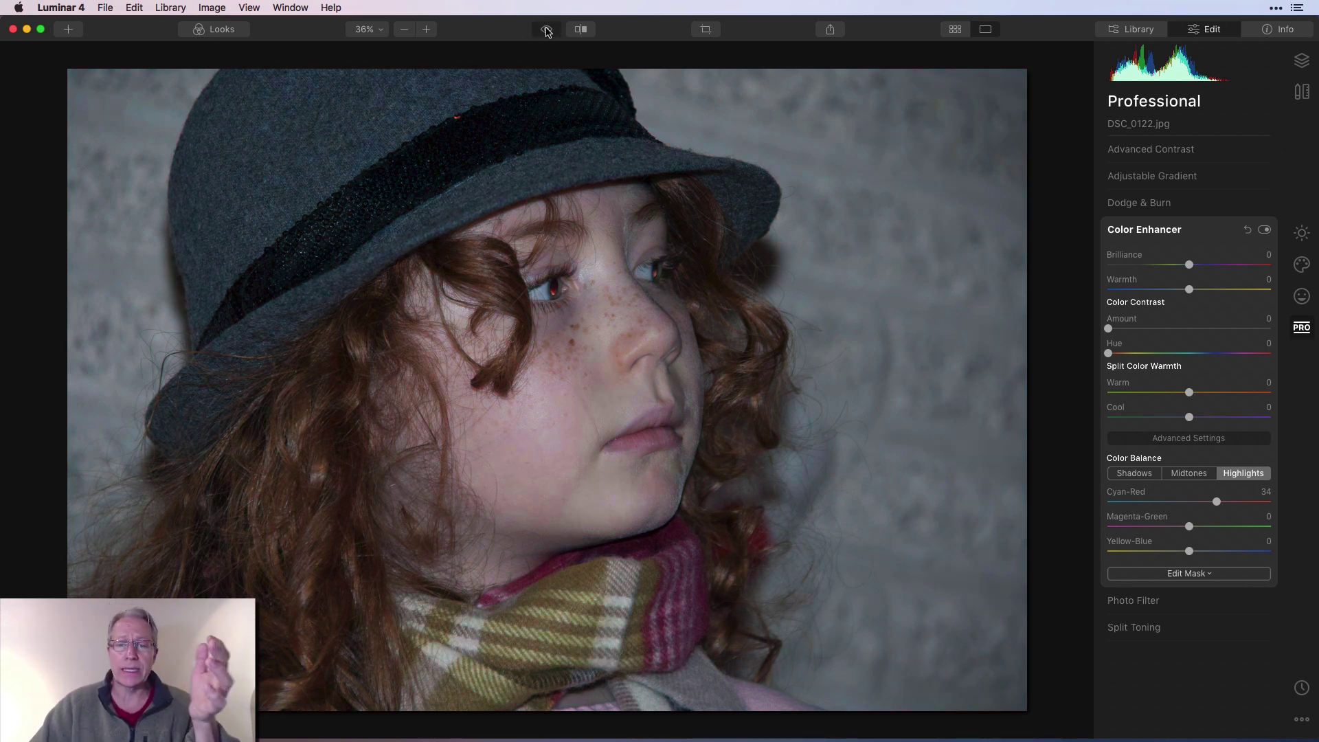
{"action": "left_click", "coordinate": [547, 31]}
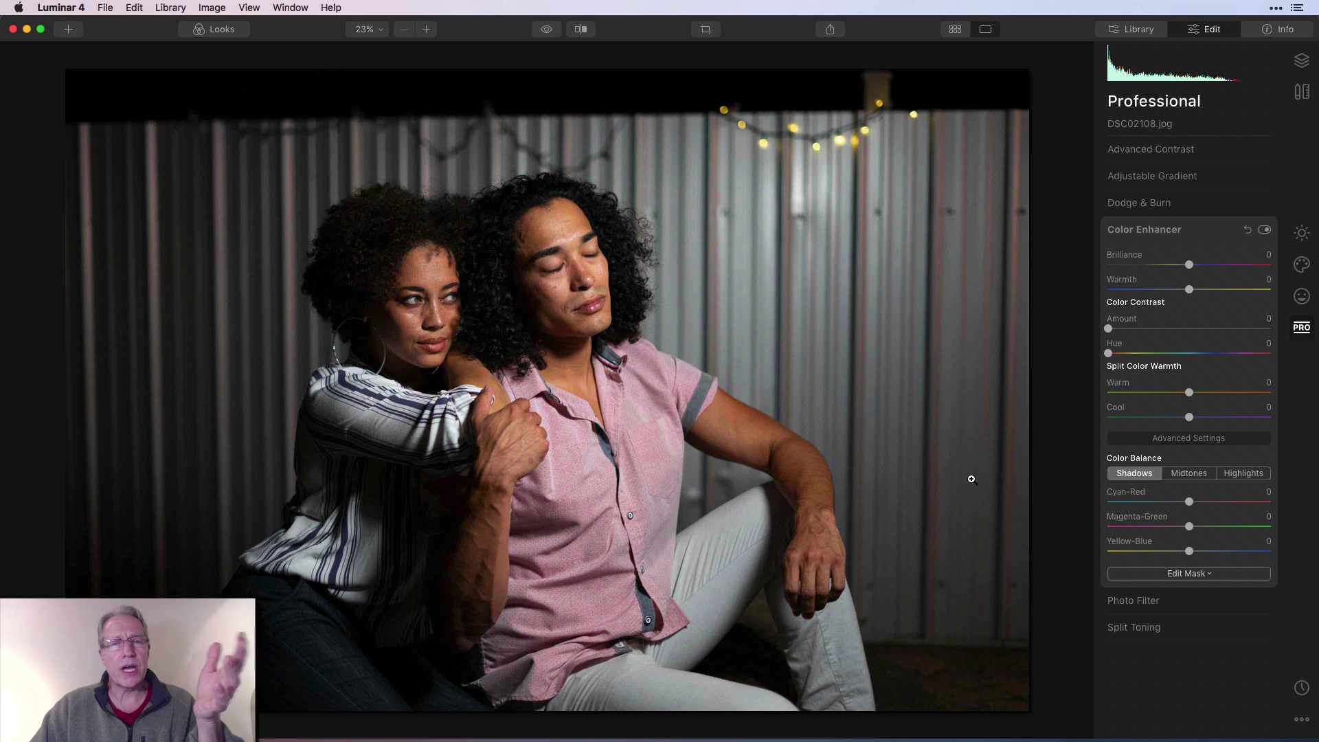
Step: Shift the seated couple photo's shadows towards cyan, set its highlights' Cyan-Red balance to 23, and compare before and after
{"action": "mouse_move", "coordinate": [1189, 505]}
{"action": "left_mouse_down"}
{"action": "mouse_move", "coordinate": [1169, 505]}
{"action": "mouse_move", "coordinate": [1209, 505]}
{"action": "left_mouse_up"}
{"action": "left_click", "coordinate": [1243, 473]}
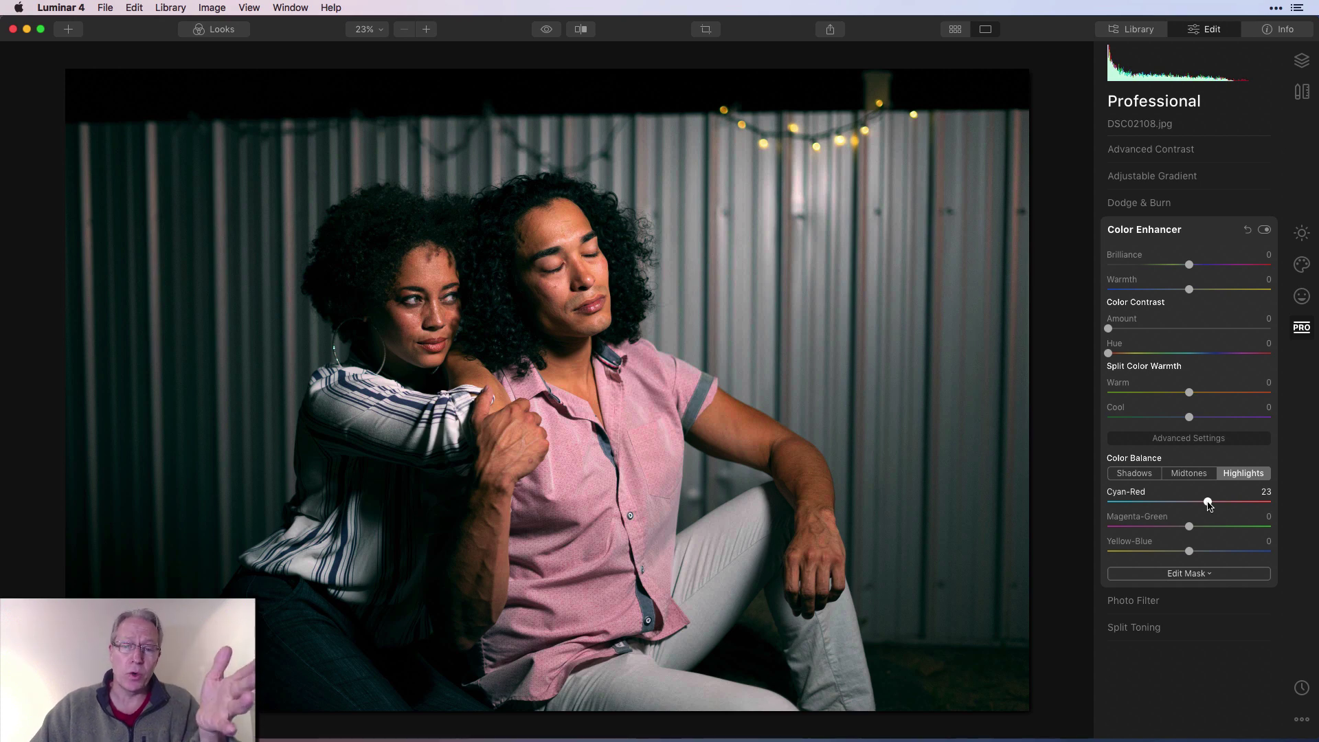
{"action": "left_click", "coordinate": [546, 31]}
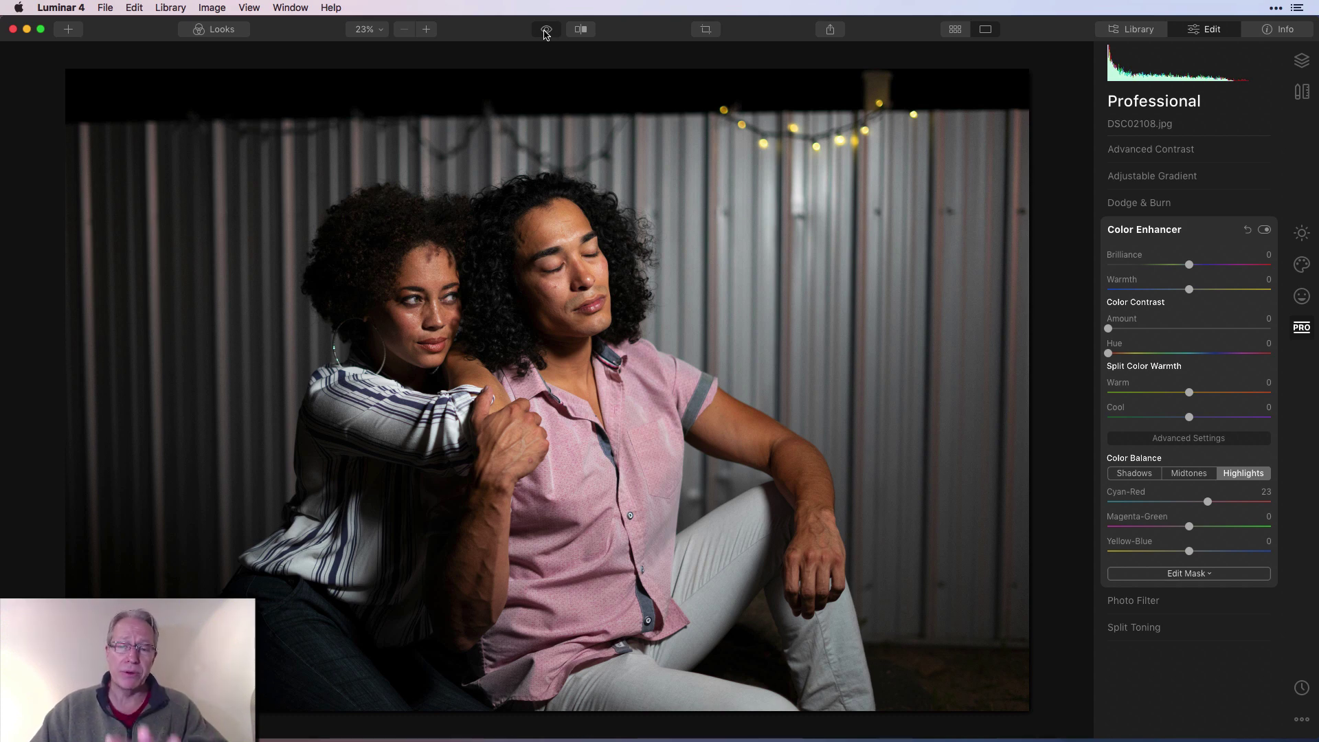
{"action": "left_click", "coordinate": [546, 31]}
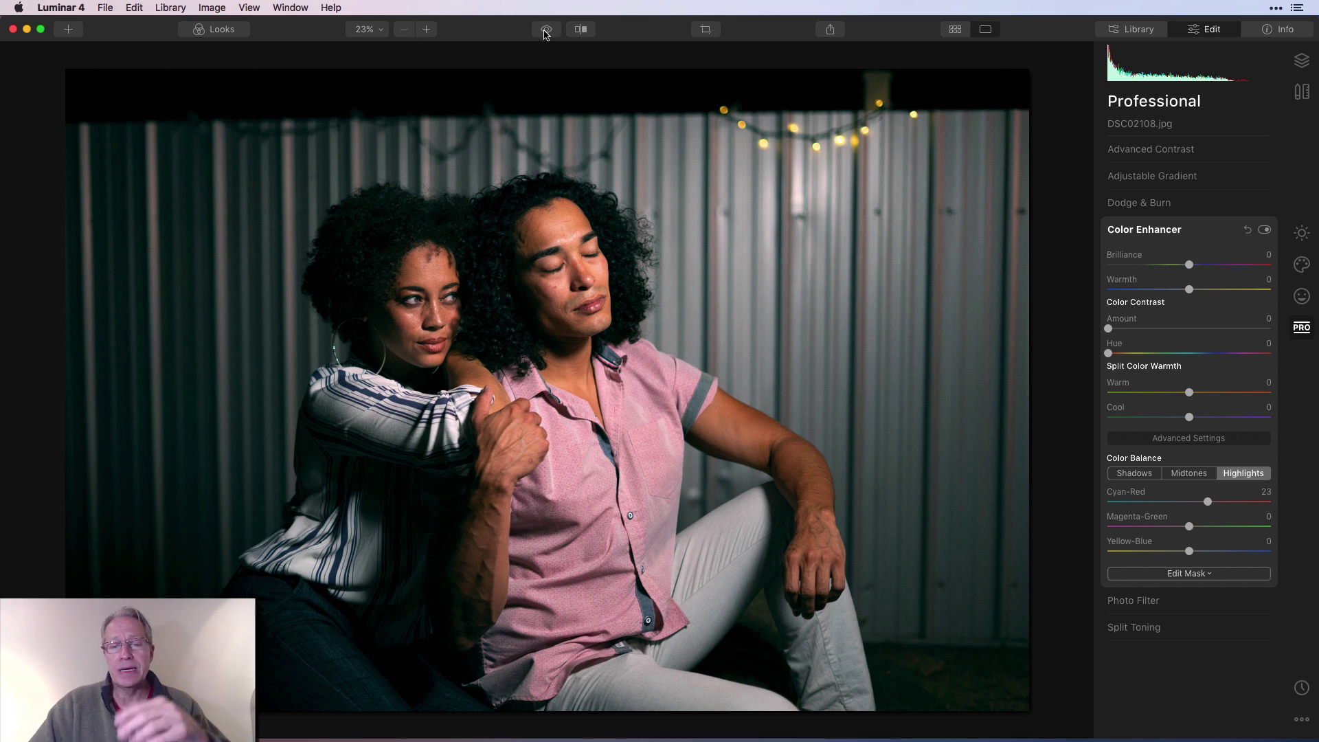